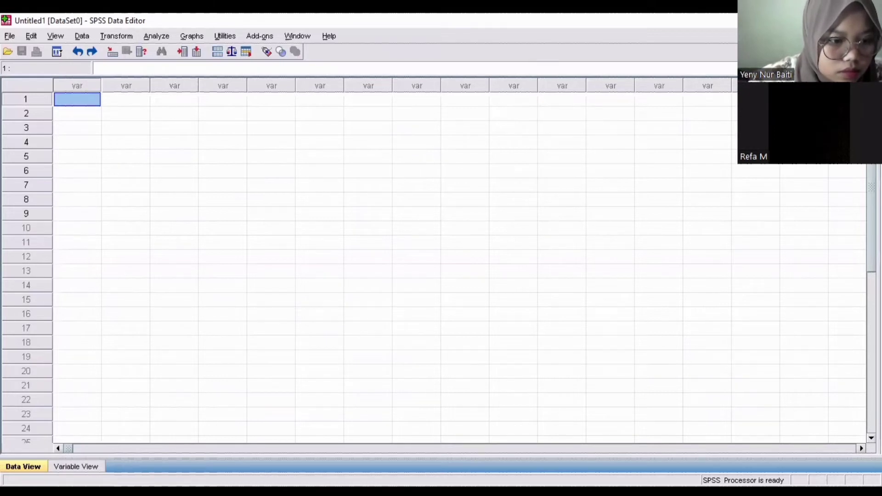
Step: Fill the first two data columns with nine rows: 800/800, 900/300, 700/200, 600/200, 800/200, 900/300, 600/100, 500/100, 500/100
{"action": "left_click", "coordinate": [76, 466]}
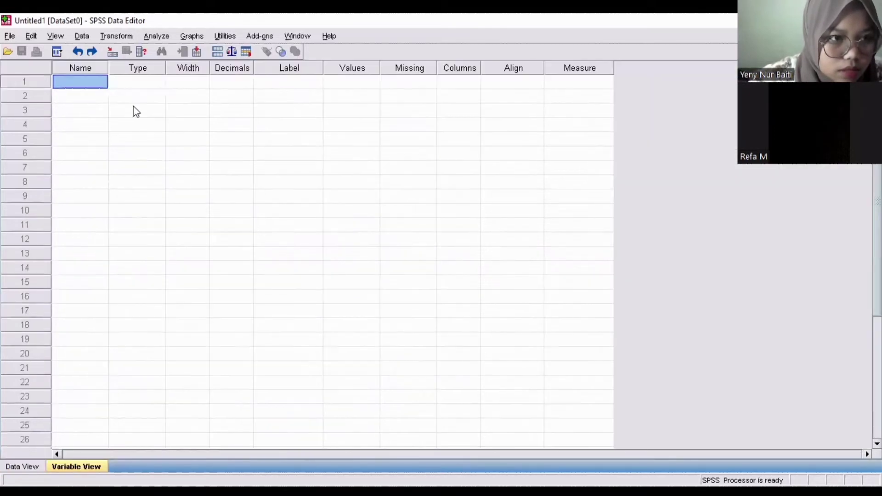
{"action": "left_click", "coordinate": [33, 467]}
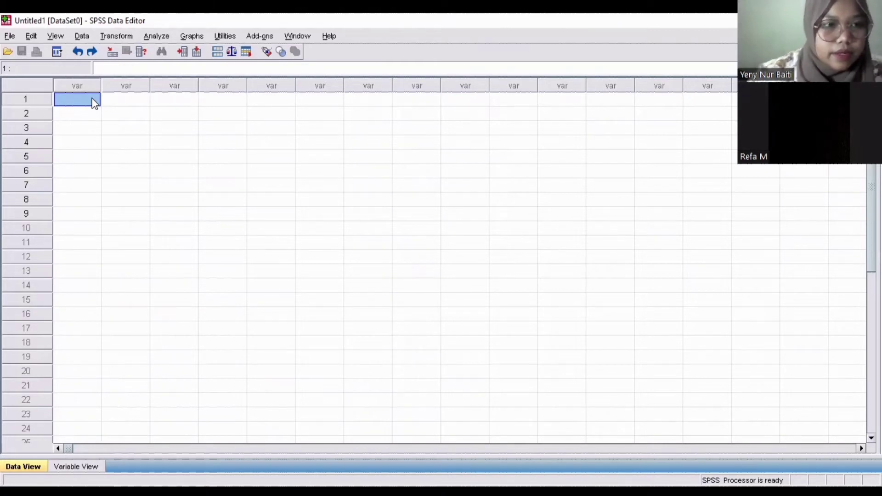
{"action": "type", "text": "800.00\t800.00 900.00\t300.00 700.00\t200.00 600.00\t200.00 800.00\t200.00 900.00\t300.00 600.00\t100.00 500.00\t100.00 500.00\t100.00"}
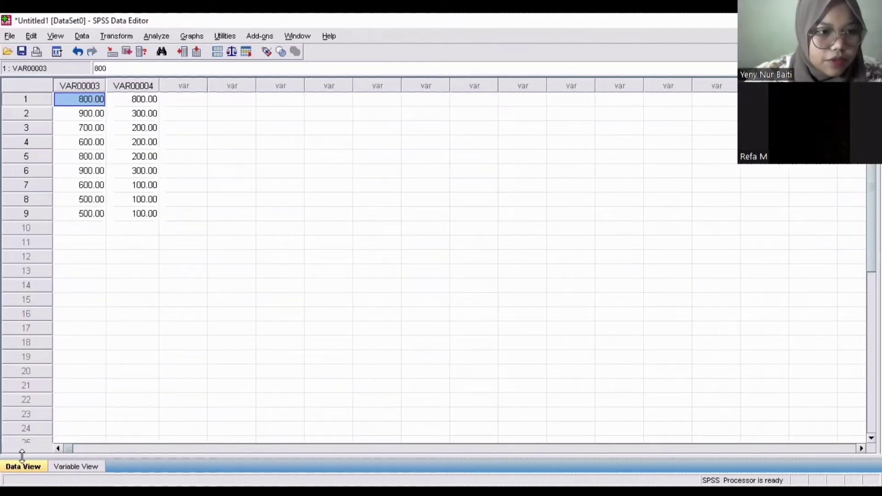
Step: Rename the first variable as Pendapatan and the second variable as Pengeluaran
{"action": "left_click", "coordinate": [80, 466]}
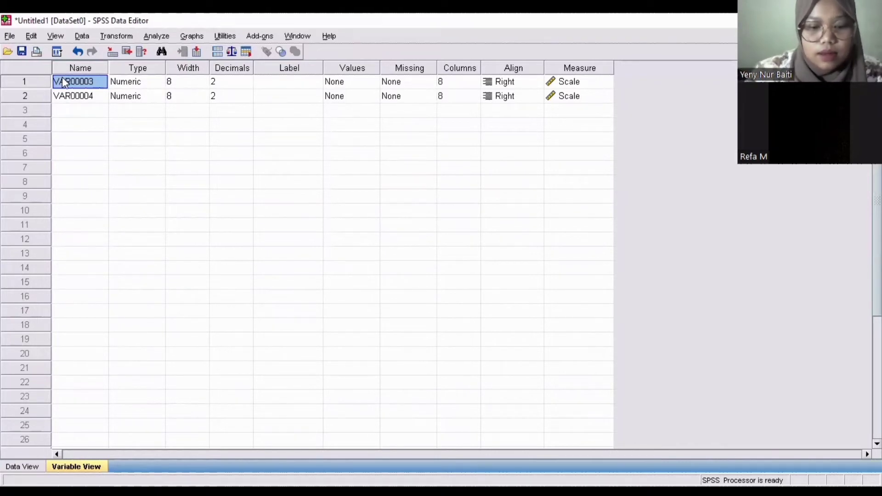
{"action": "type", "text": "Pendapa"}
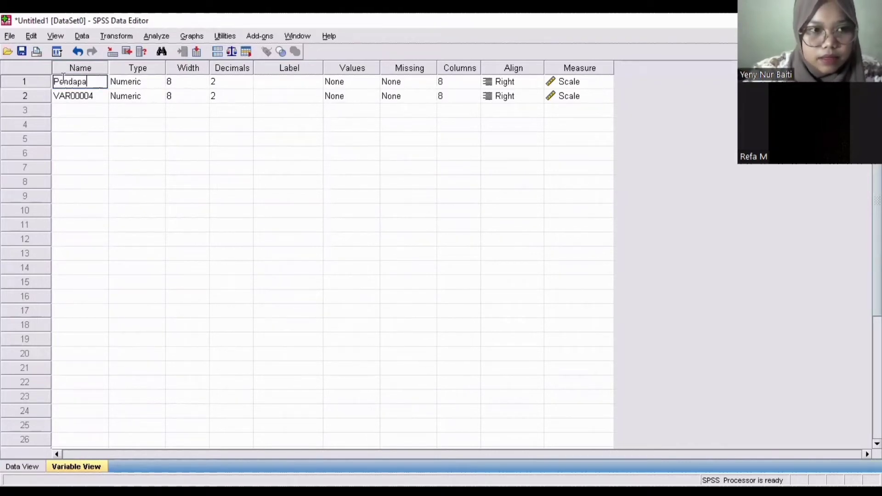
{"action": "type", "text": "tan"}
{"action": "key", "text": "Return"}
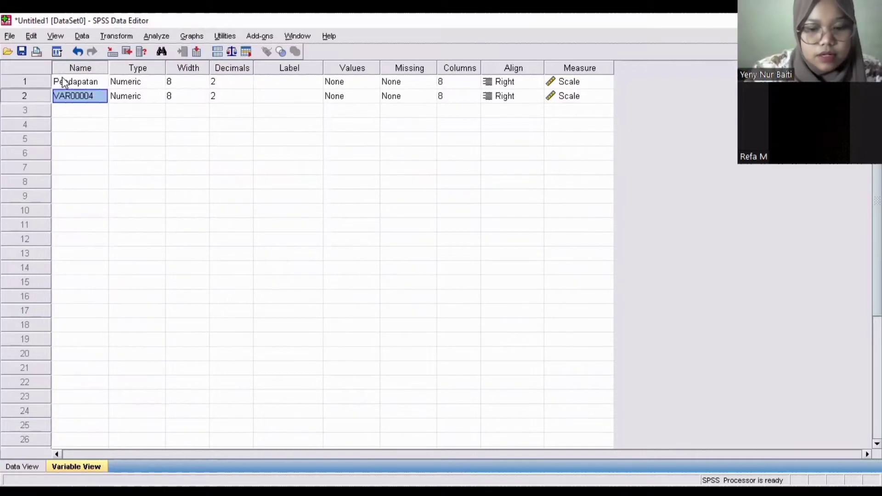
{"action": "type", "text": "Pengel"}
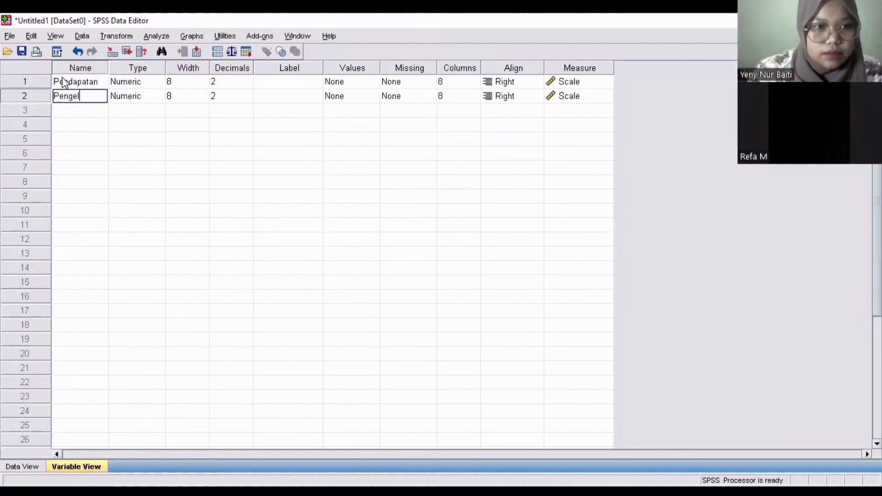
{"action": "type", "text": "uaran"}
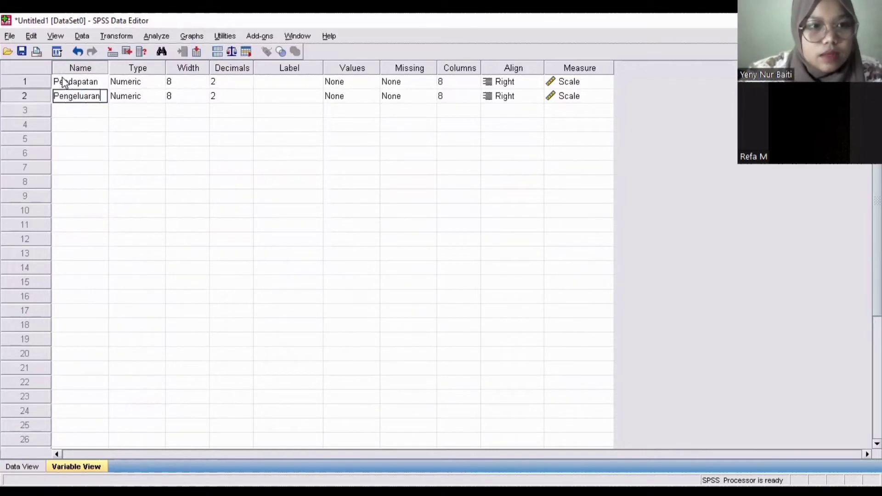
Step: Set the decimals of both the Pendapatan and Pengeluaran variables to 0
{"action": "left_click", "coordinate": [150, 84]}
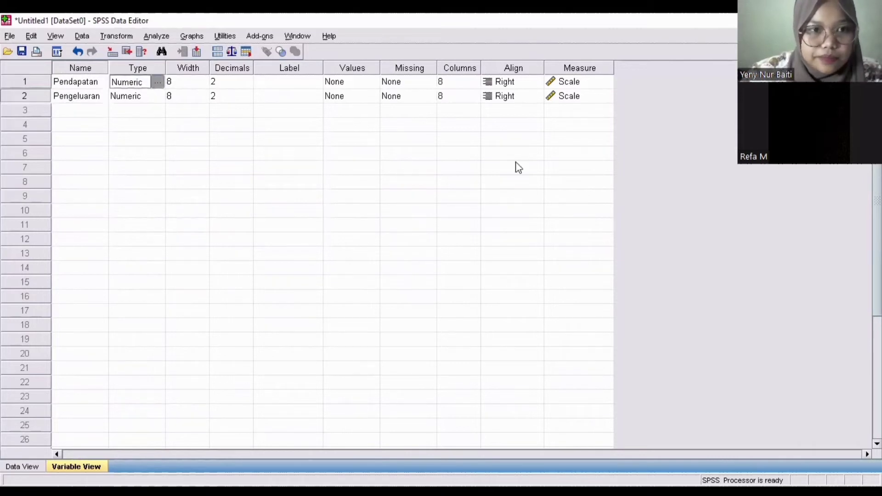
{"action": "double_click", "coordinate": [247, 86]}
{"action": "left_click", "coordinate": [247, 100]}
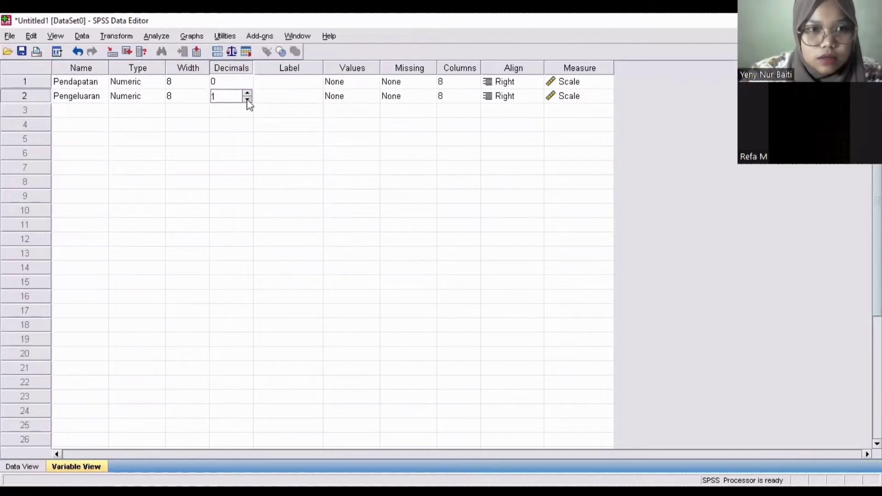
Step: Label the two variables Pendapatan and Pengeluaran, matching their names
{"action": "left_click", "coordinate": [291, 86]}
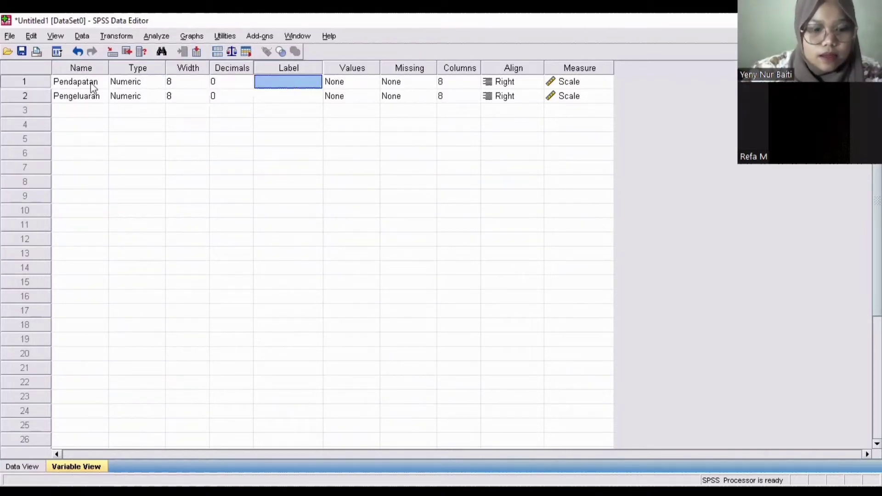
{"action": "type", "text": "Pendap"}
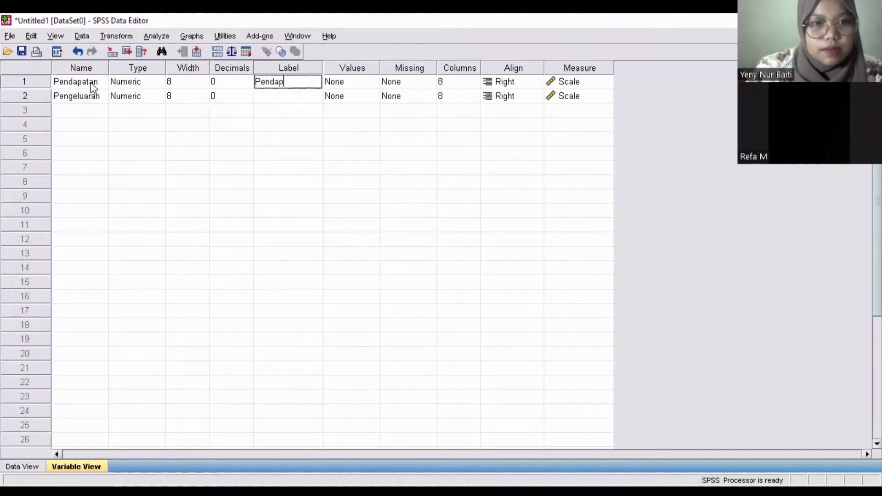
{"action": "type", "text": "atan"}
{"action": "key", "text": "Return"}
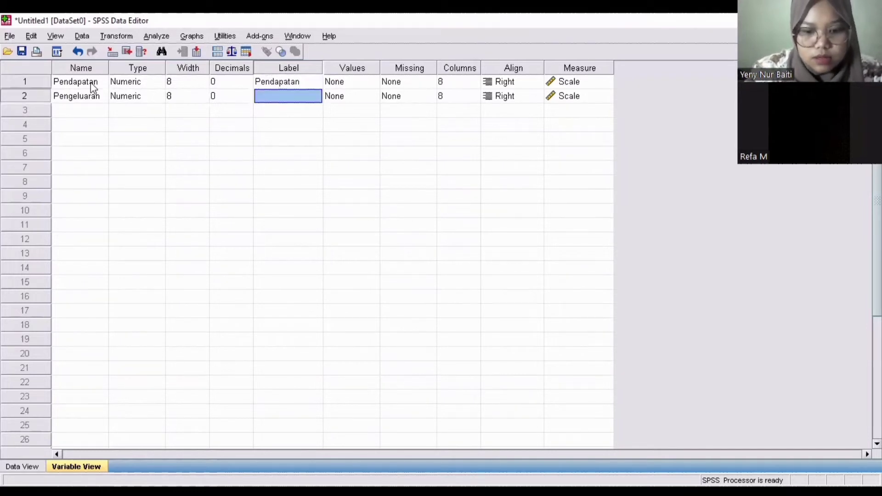
{"action": "type", "text": "Pengeluaran"}
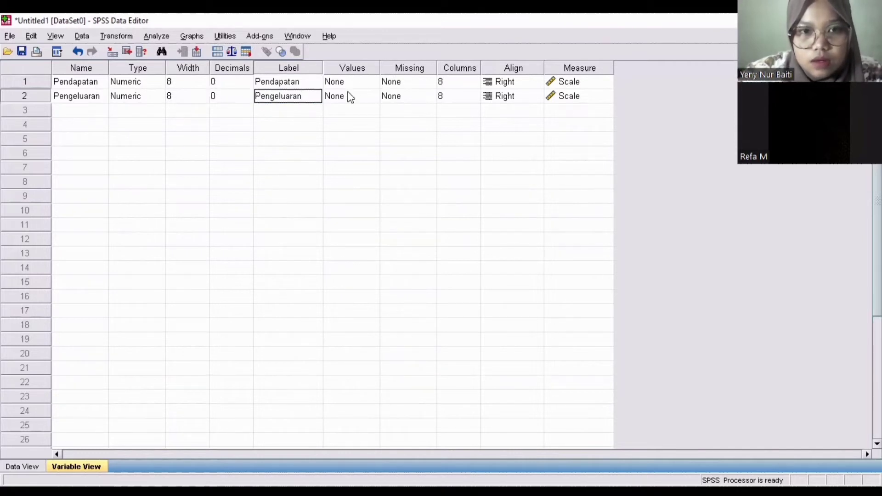
{"action": "left_click", "coordinate": [596, 86]}
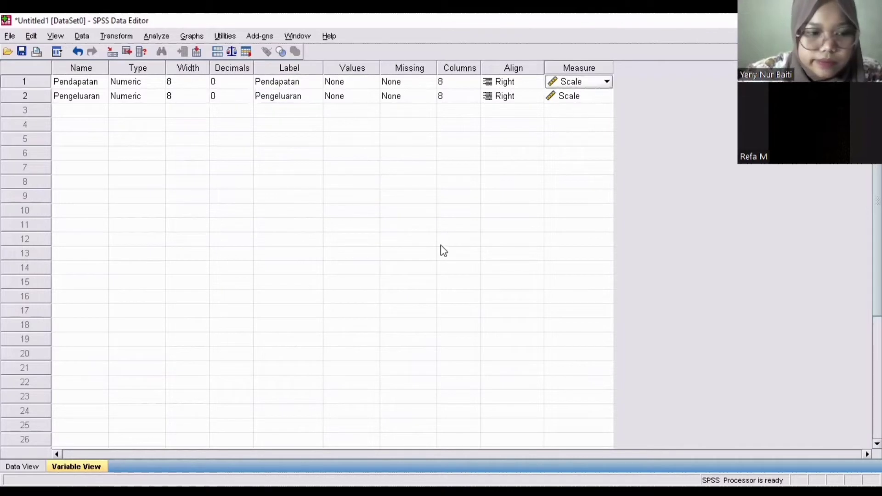
{"action": "key", "text": "Down"}
{"action": "key", "text": "Down"}
{"action": "key", "text": "Down"}
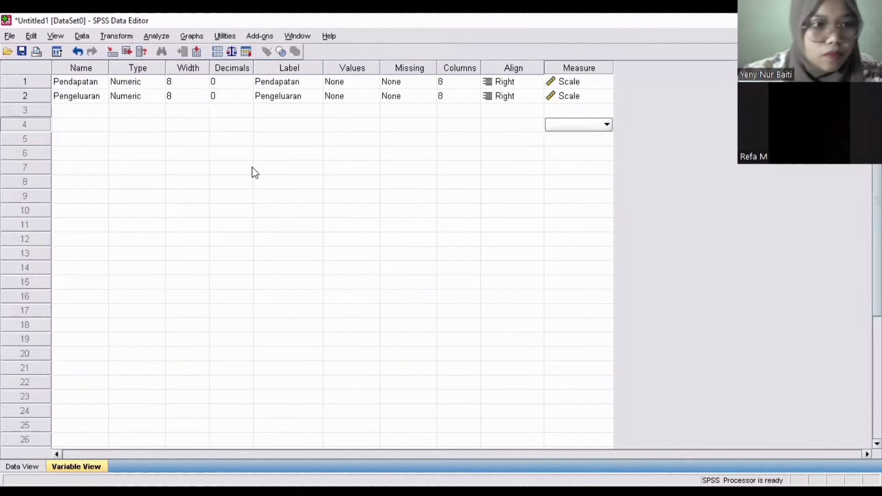
Step: Run a two-tailed Pearson bivariate correlation between Pendapatan and Pengeluaran with significant correlations flagged
{"action": "left_click", "coordinate": [32, 467]}
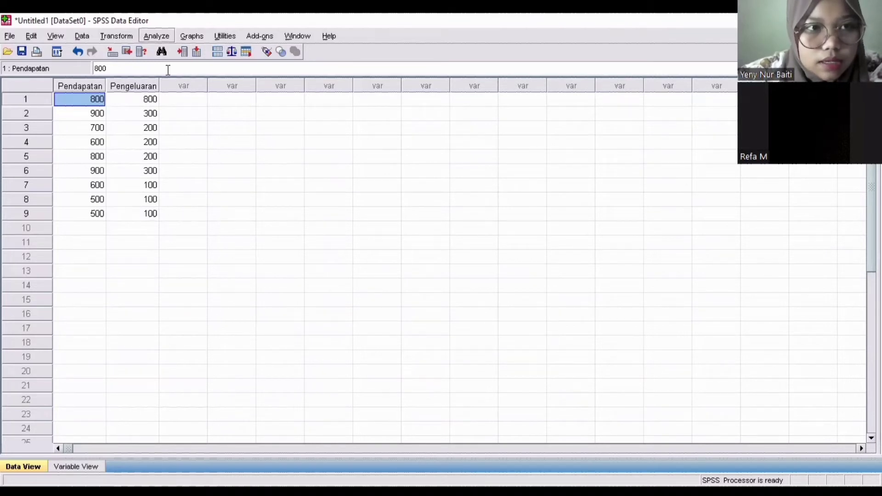
{"action": "left_click", "coordinate": [157, 37]}
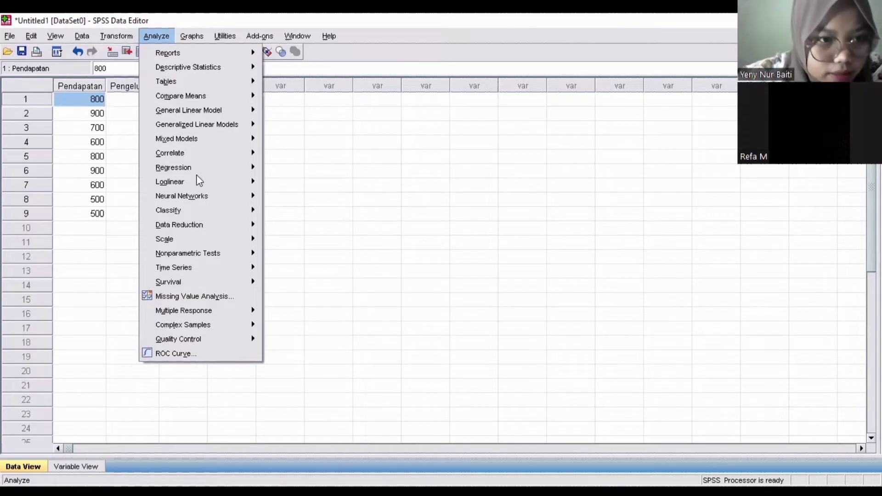
{"action": "mouse_move", "coordinate": [204, 150]}
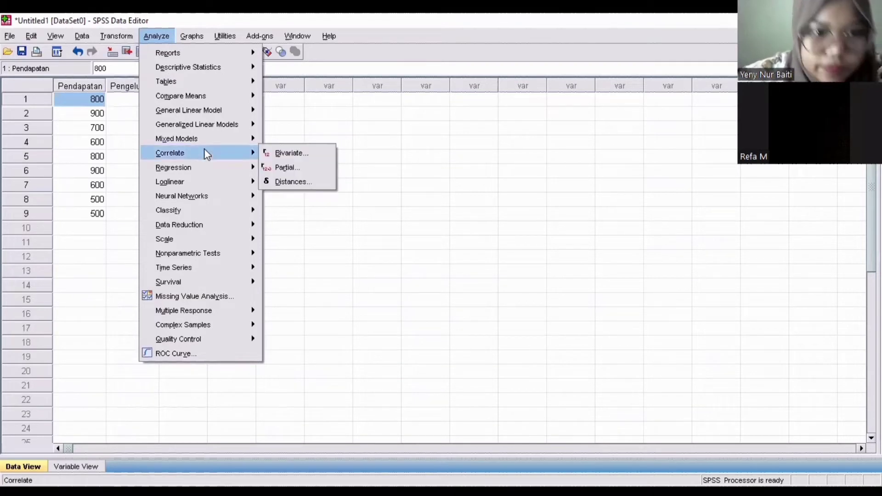
{"action": "left_click", "coordinate": [278, 155]}
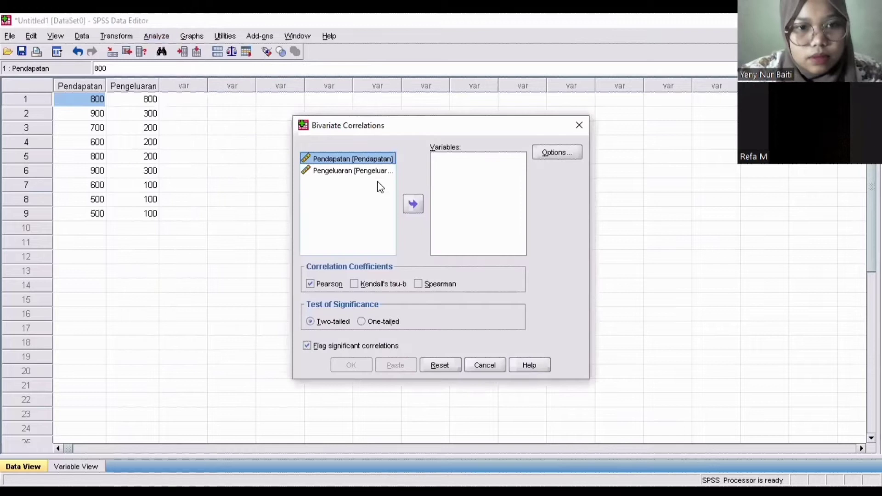
{"action": "left_click", "coordinate": [413, 202]}
{"action": "double_click", "coordinate": [365, 159]}
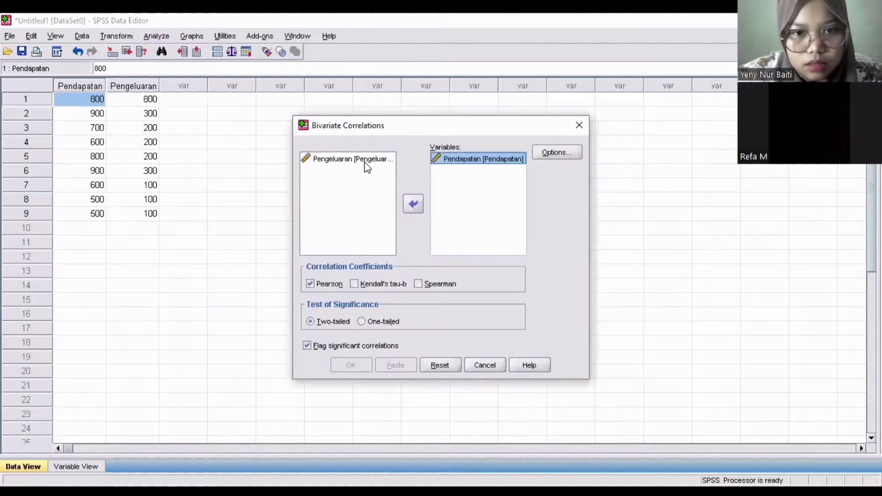
{"action": "left_click", "coordinate": [412, 204]}
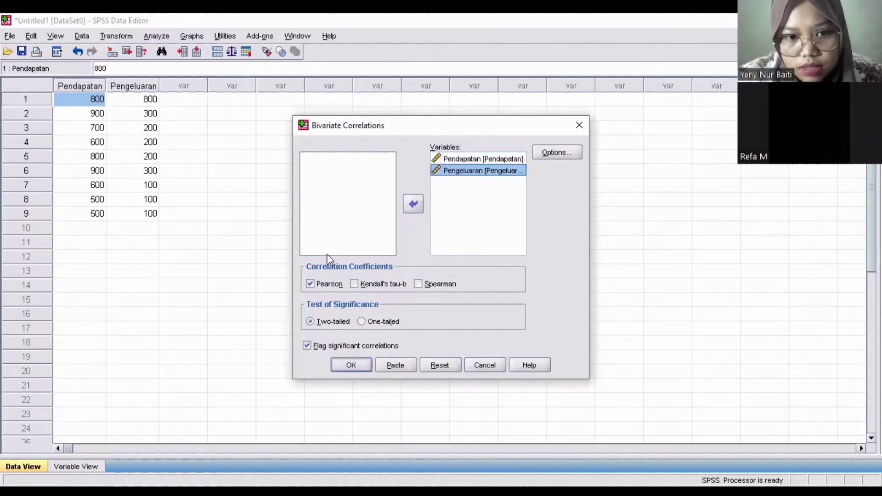
{"action": "left_click", "coordinate": [309, 284]}
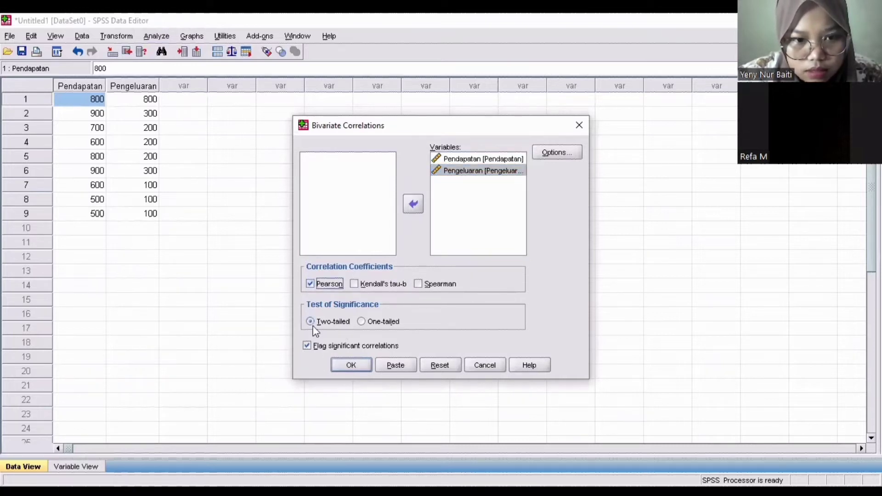
{"action": "left_click", "coordinate": [356, 362]}
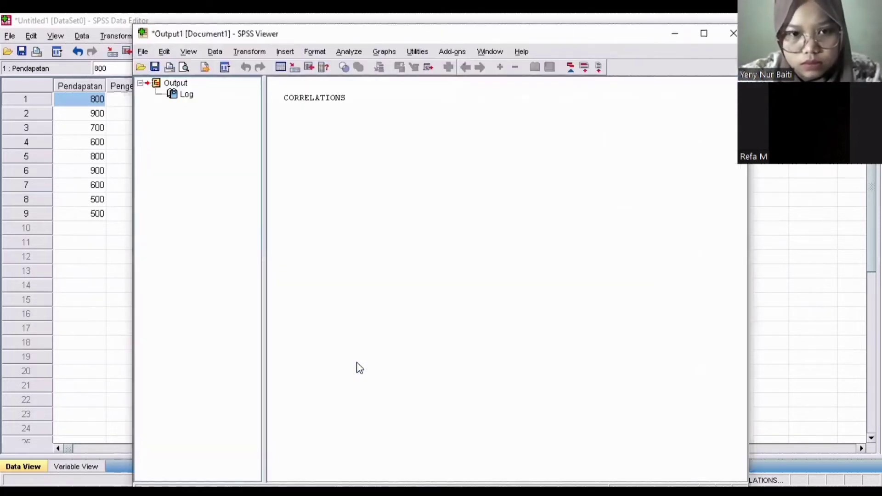
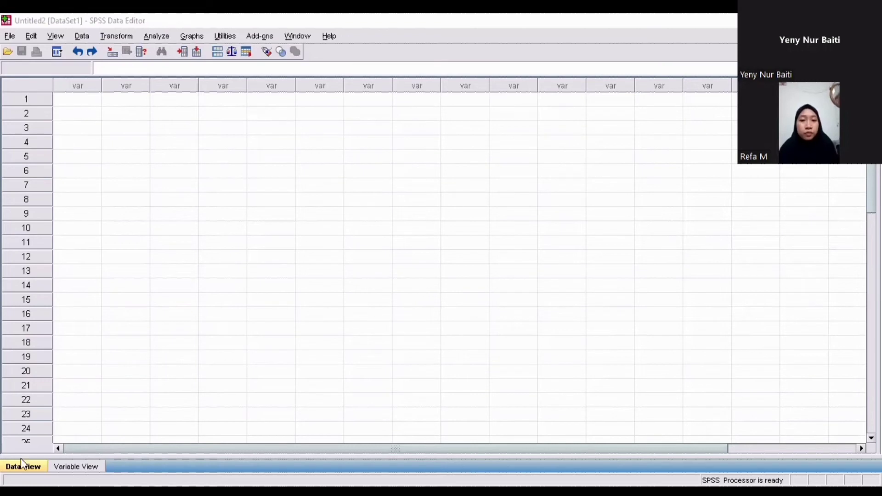
Step: Paste the copied two-column data into the empty Untitled2 dataset, starting at the first cell, and look through the rows
{"action": "left_click", "coordinate": [14, 471]}
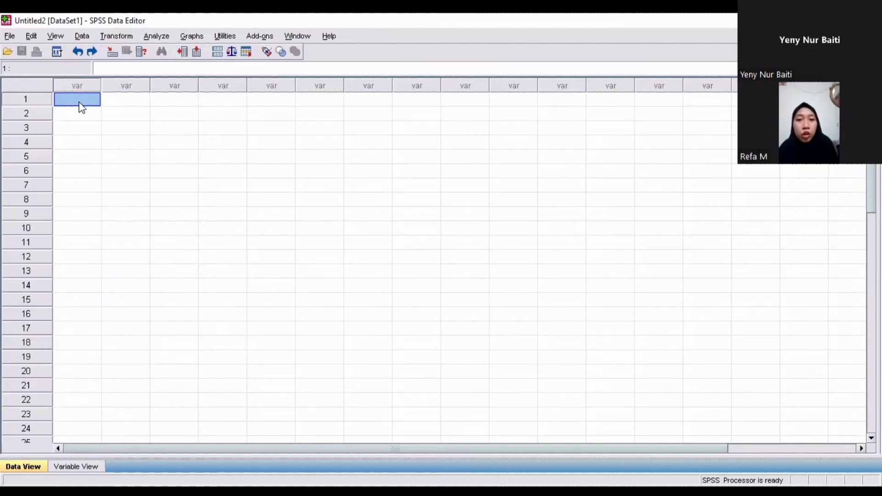
{"action": "key", "text": "ctrl+v"}
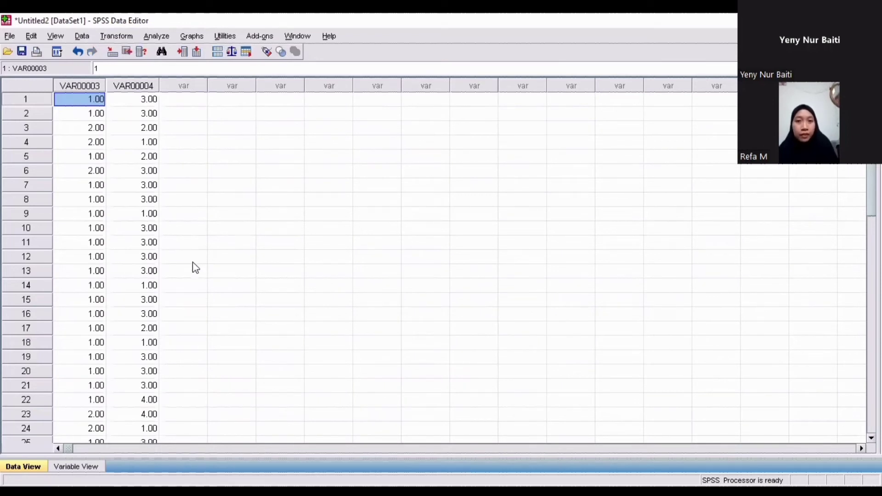
{"action": "scroll", "coordinate": [131, 238], "scroll_direction": "down", "scroll_amount": 4}
{"action": "scroll", "coordinate": [132, 240], "scroll_direction": "up", "scroll_amount": 3}
{"action": "scroll", "coordinate": [132, 240], "scroll_direction": "up", "scroll_amount": 1}
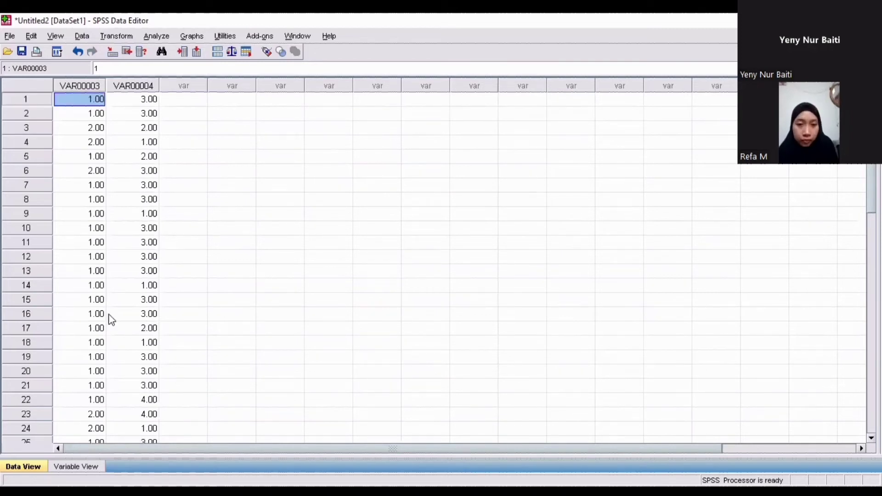
Step: Rename the first variable of the pasted data as Jenis_Kelamin and the second as Pendidikan
{"action": "left_click", "coordinate": [76, 467]}
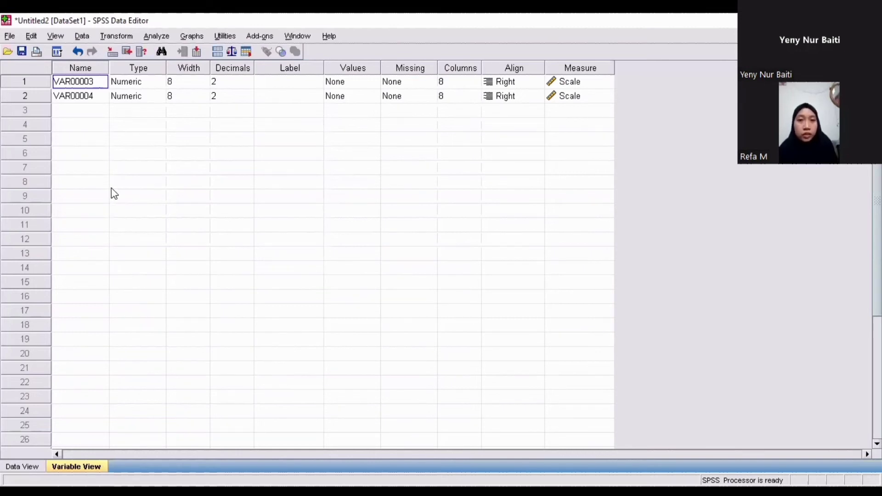
{"action": "double_click", "coordinate": [91, 84]}
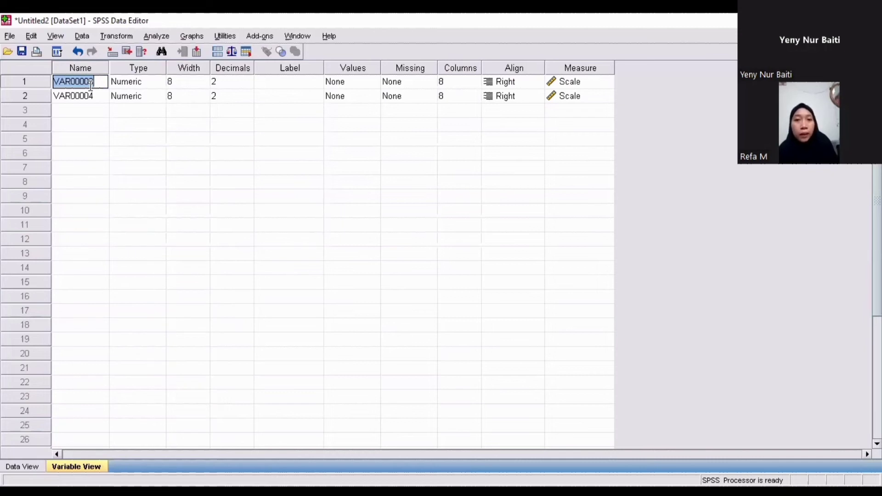
{"action": "type", "text": "J"}
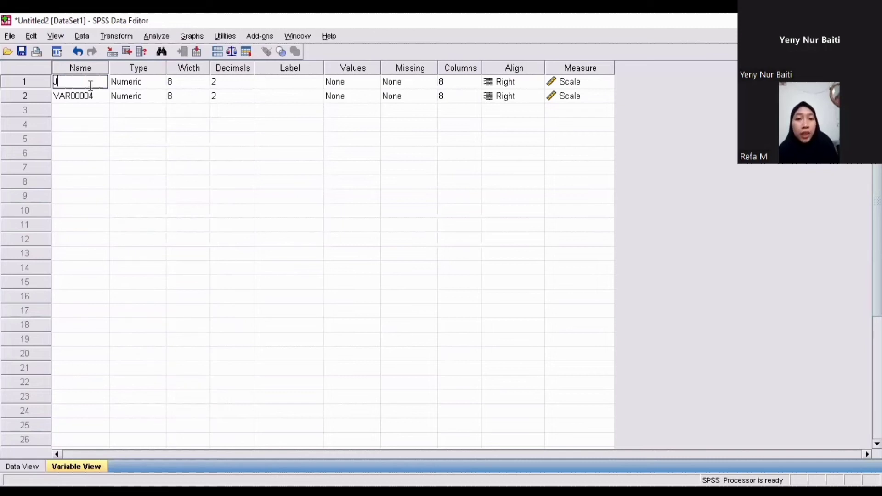
{"action": "type", "text": "enis_K"}
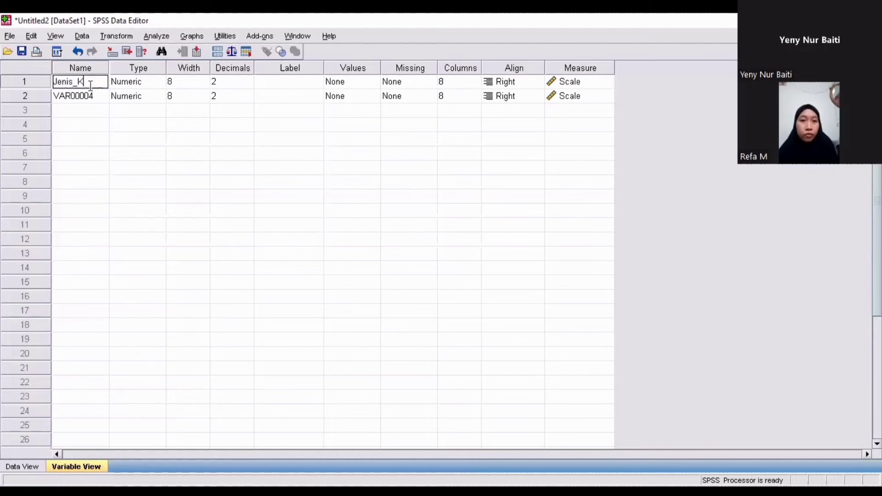
{"action": "type", "text": "elamin"}
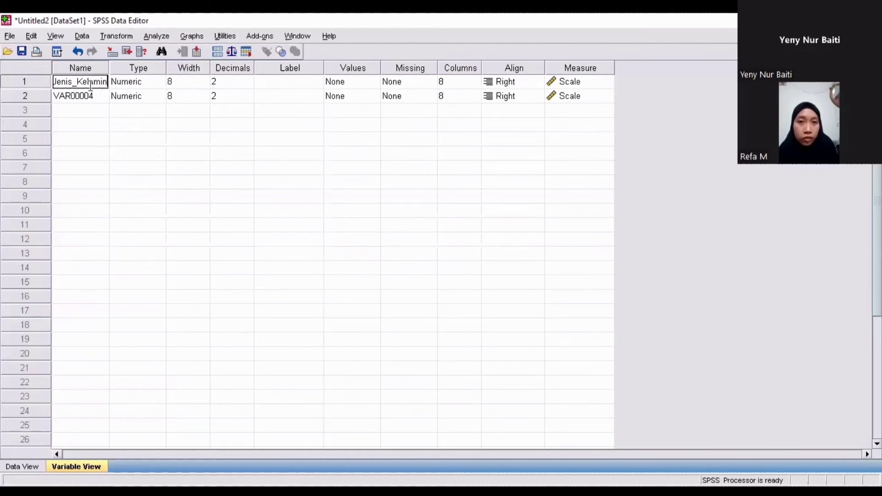
{"action": "key", "text": "Return"}
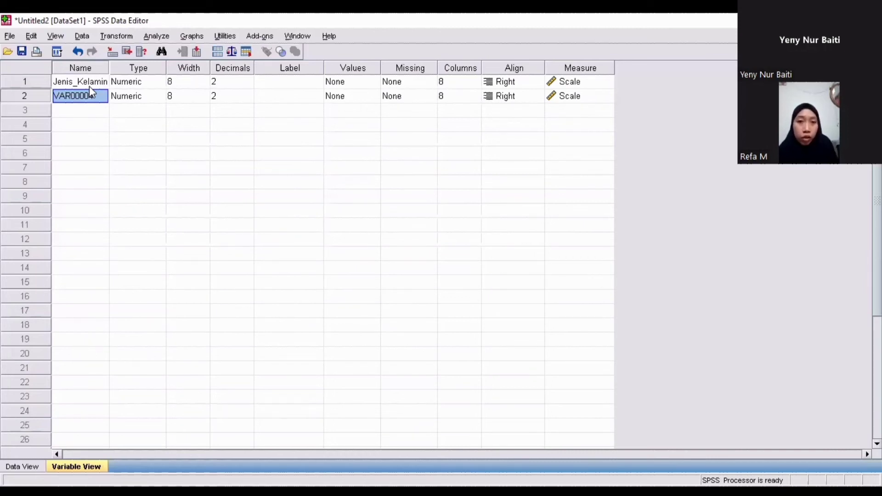
{"action": "type", "text": "Pendidikan"}
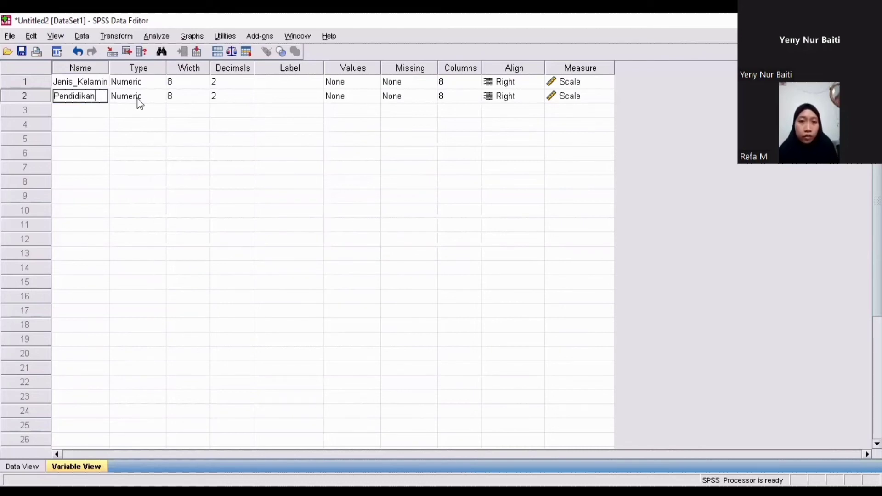
Step: Set the decimals of both Jenis_Kelamin and Pendidikan to 0
{"action": "left_click", "coordinate": [152, 97]}
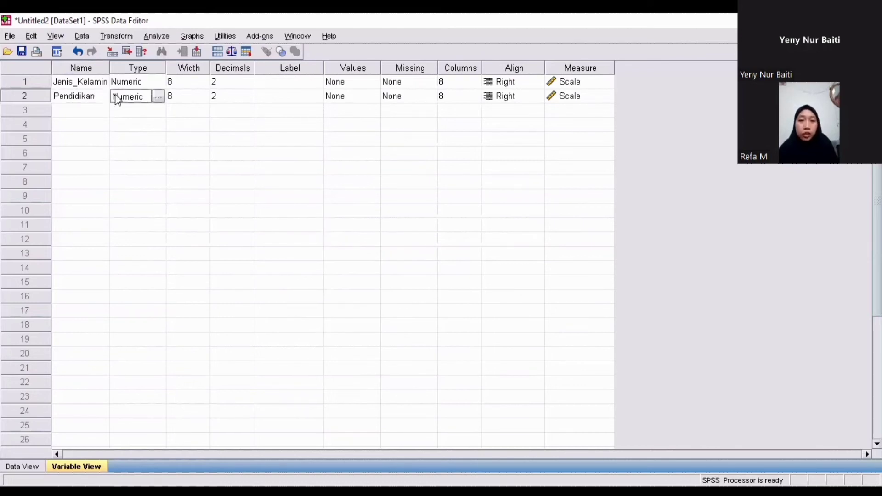
{"action": "left_click", "coordinate": [243, 84]}
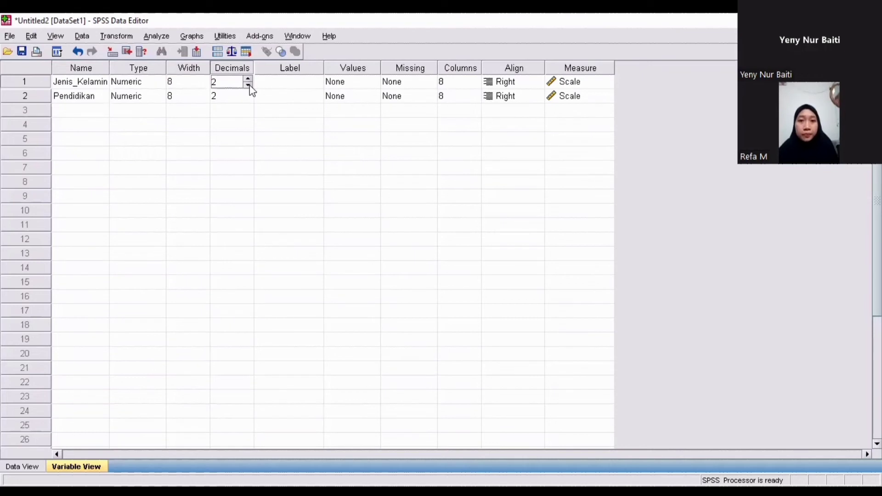
{"action": "left_click", "coordinate": [248, 85]}
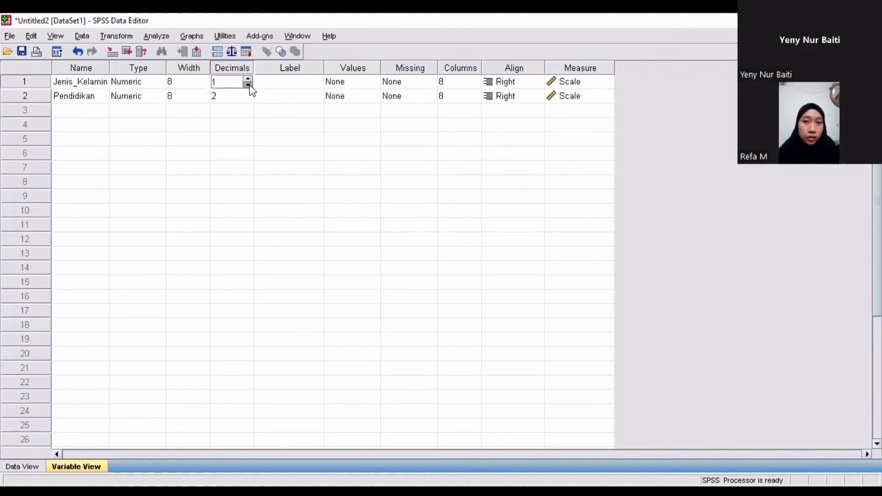
{"action": "left_click", "coordinate": [249, 84]}
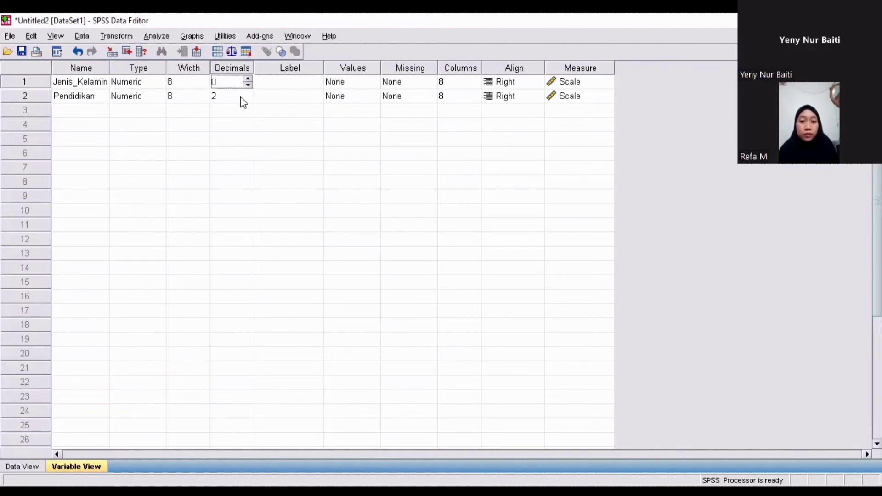
{"action": "left_click", "coordinate": [241, 98]}
{"action": "left_click", "coordinate": [248, 100]}
{"action": "left_click", "coordinate": [248, 99]}
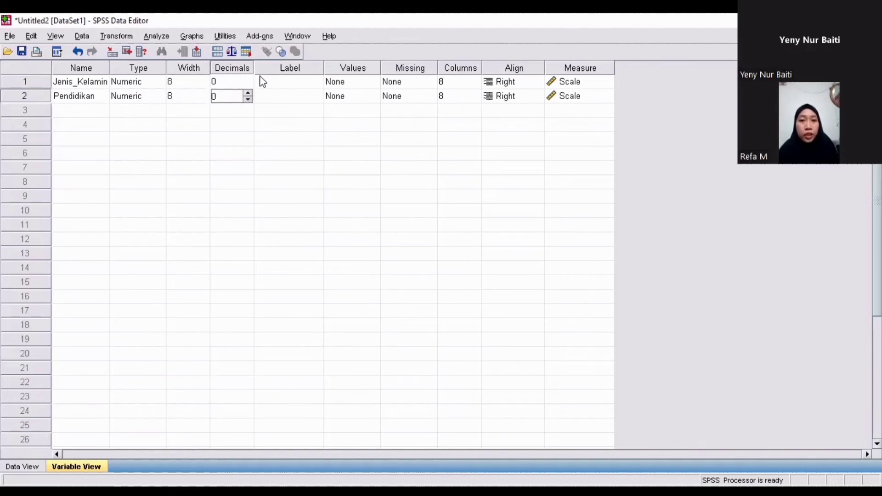
Step: Label the first variable Jenis Kelamin and the second variable Pendidikan
{"action": "left_click", "coordinate": [278, 82]}
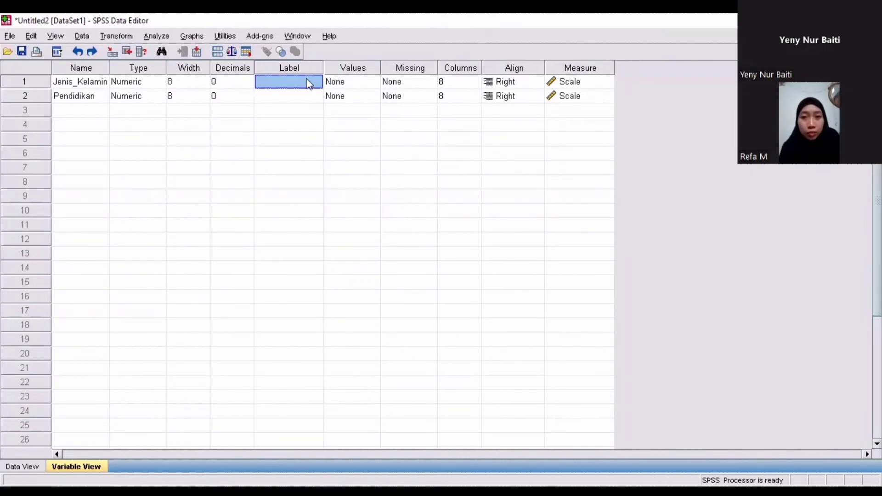
{"action": "type", "text": "J"}
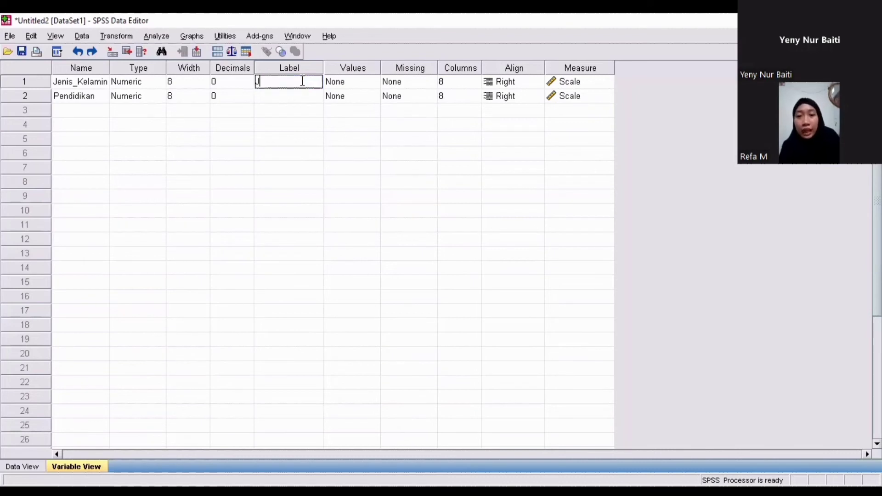
{"action": "type", "text": "enis Kleam"}
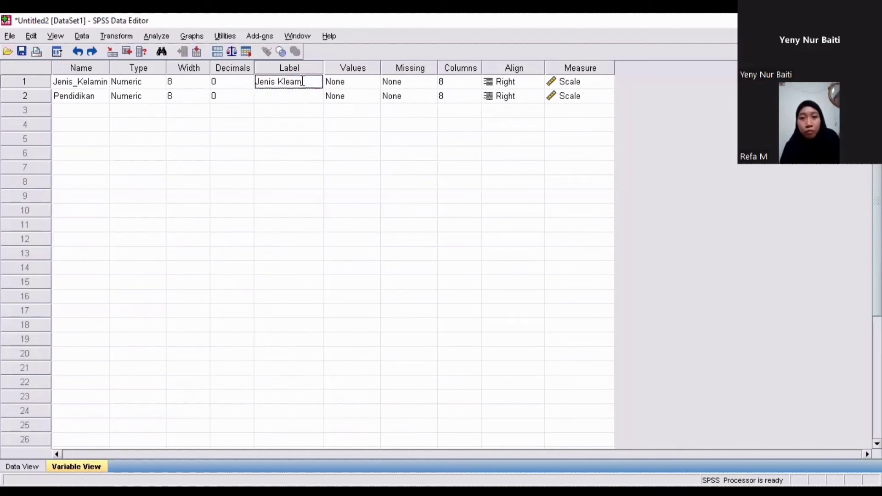
{"action": "key", "text": "BackSpace"}
{"action": "key", "text": "BackSpace"}
{"action": "key", "text": "BackSpace"}
{"action": "key", "text": "BackSpace"}
{"action": "type", "text": "elamin"}
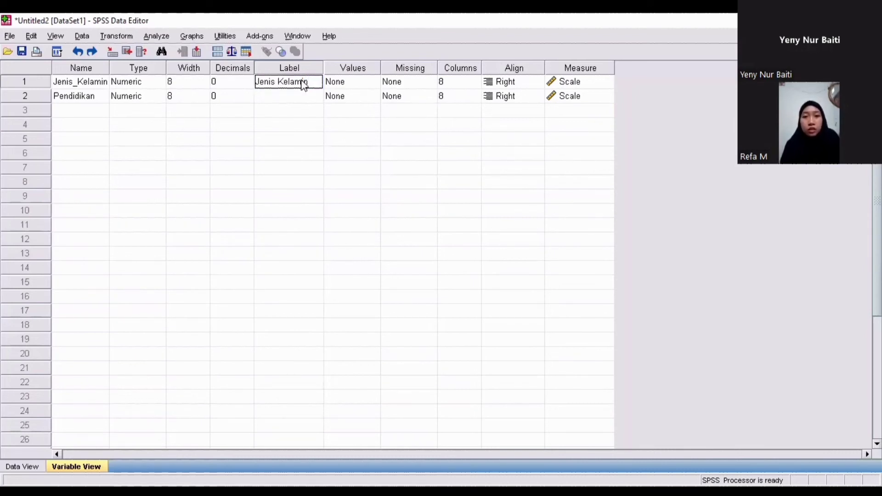
{"action": "key", "text": "Return"}
{"action": "type", "text": "Pendidikan"}
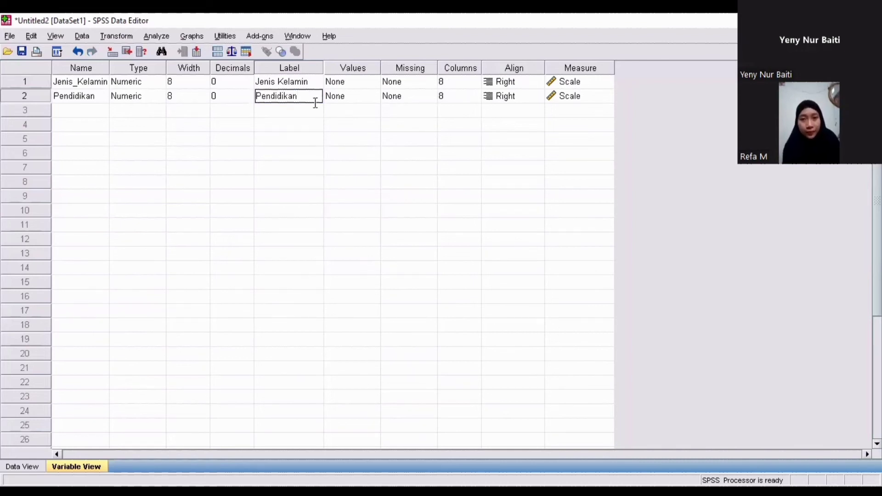
Step: Add a value label to Jenis_Kelamin that defines 1 as Laki-laki
{"action": "left_click", "coordinate": [357, 85]}
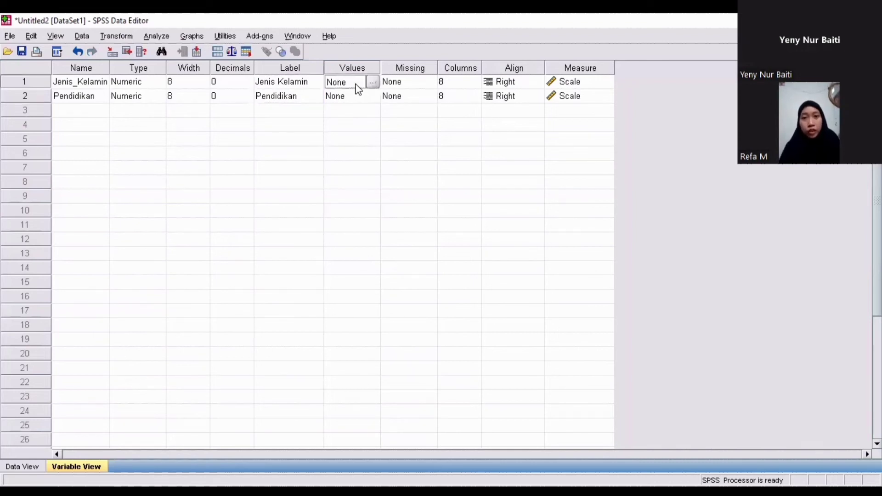
{"action": "left_click", "coordinate": [373, 83]}
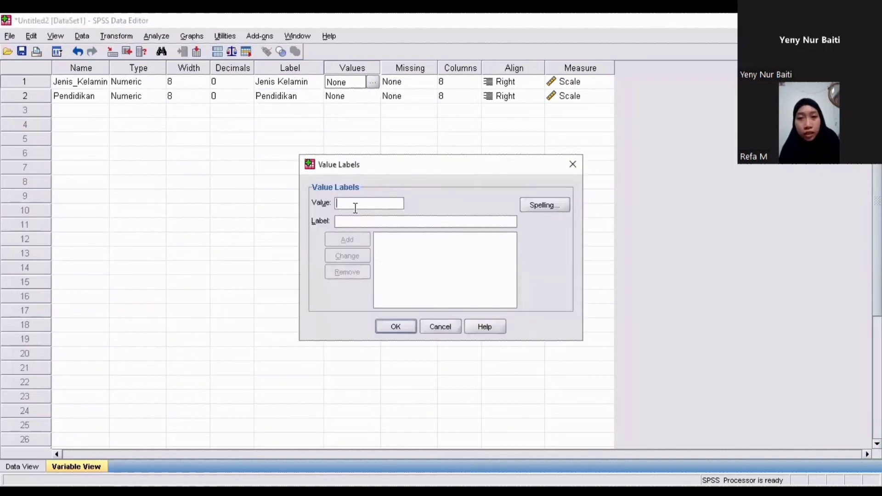
{"action": "type", "text": "1"}
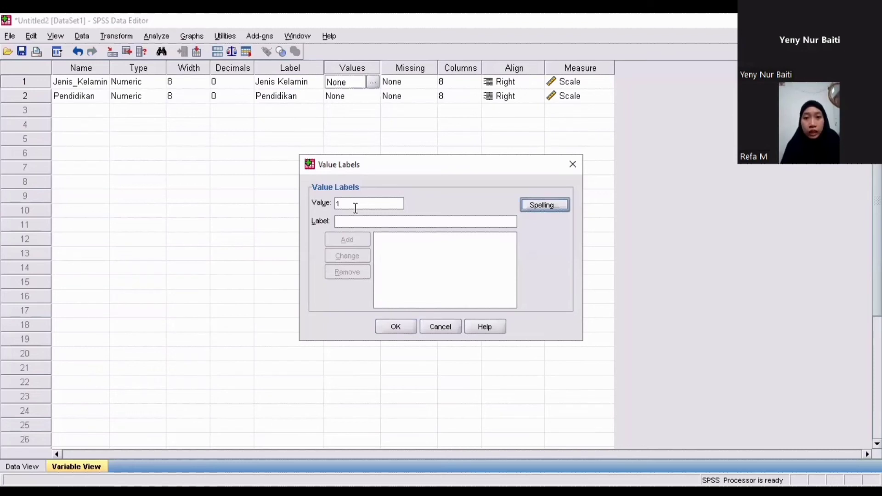
{"action": "left_click", "coordinate": [346, 222]}
{"action": "type", "text": "Laki"}
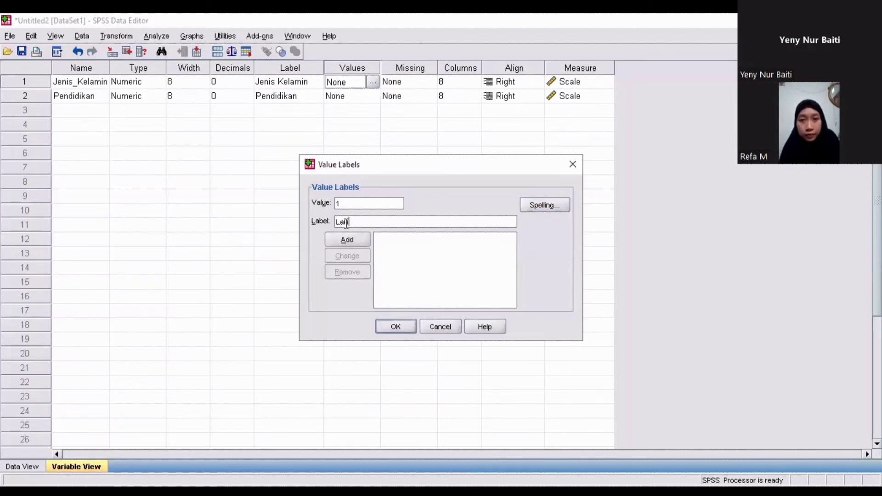
{"action": "type", "text": "-laki"}
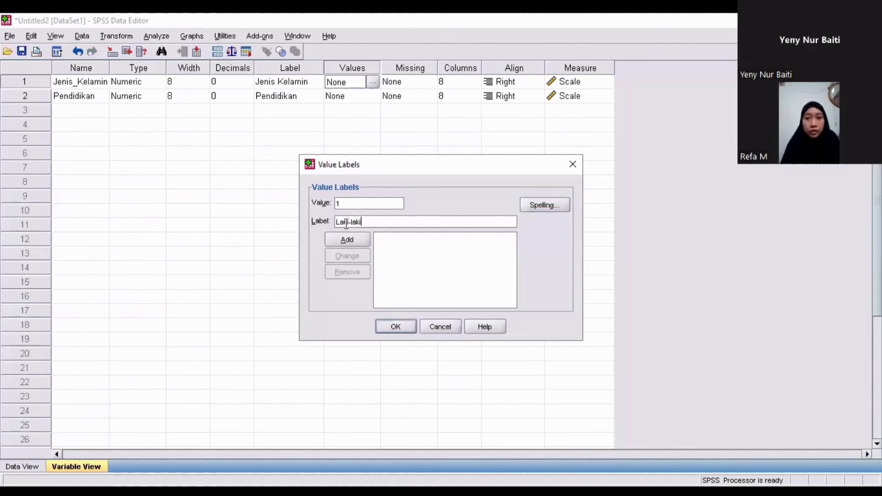
{"action": "left_click", "coordinate": [341, 237]}
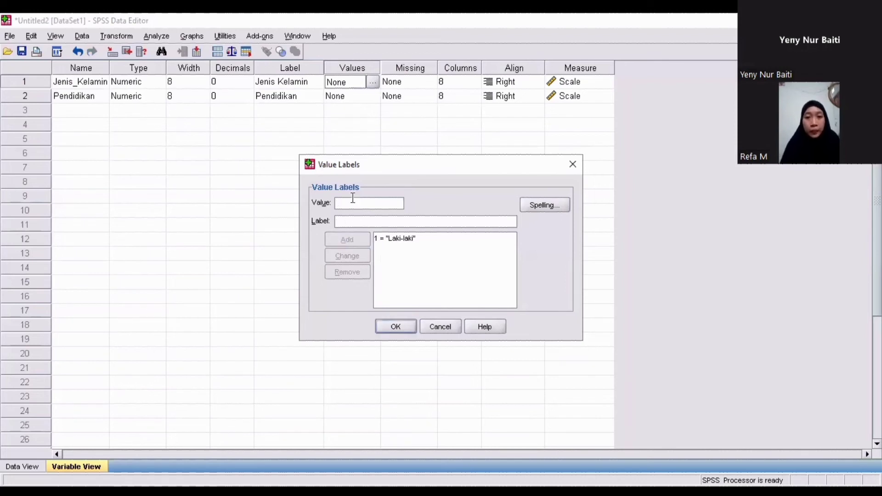
Step: Define value 2 of Jenis_Kelamin as Perempuan and apply the variable's value labels
{"action": "left_click", "coordinate": [353, 202]}
{"action": "type", "text": "2"}
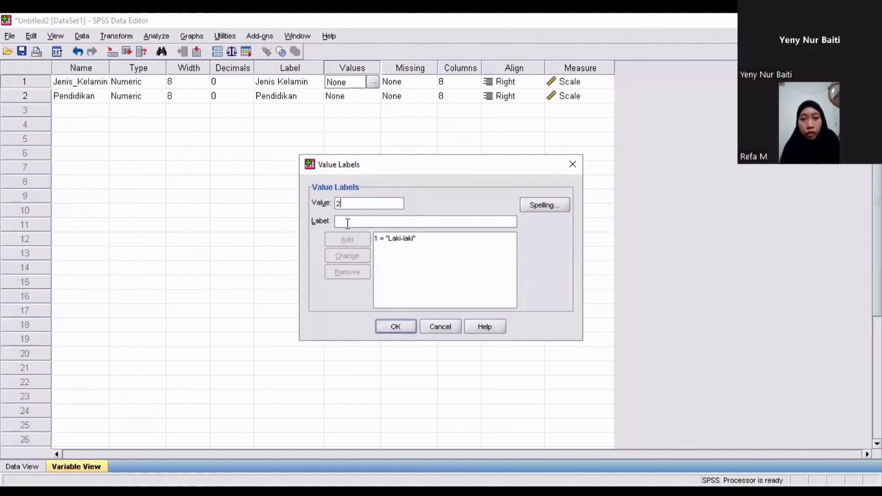
{"action": "left_click", "coordinate": [348, 223]}
{"action": "type", "text": "Premp"}
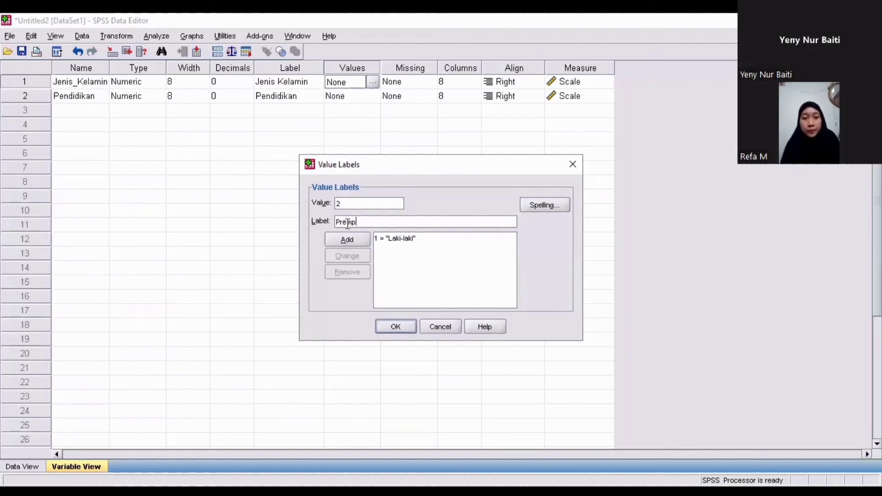
{"action": "key", "text": "BackSpace"}
{"action": "key", "text": "BackSpace"}
{"action": "key", "text": "BackSpace"}
{"action": "key", "text": "BackSpace"}
{"action": "type", "text": "er"}
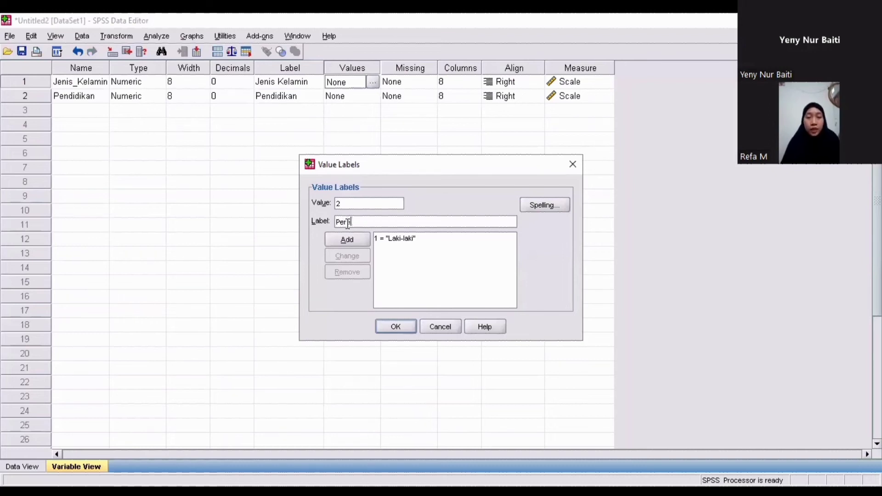
{"action": "type", "text": "empuan"}
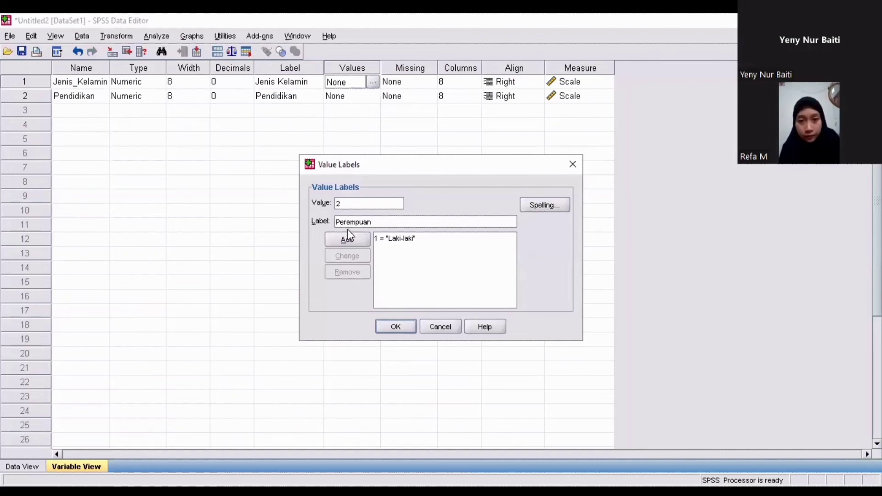
{"action": "left_click", "coordinate": [348, 238]}
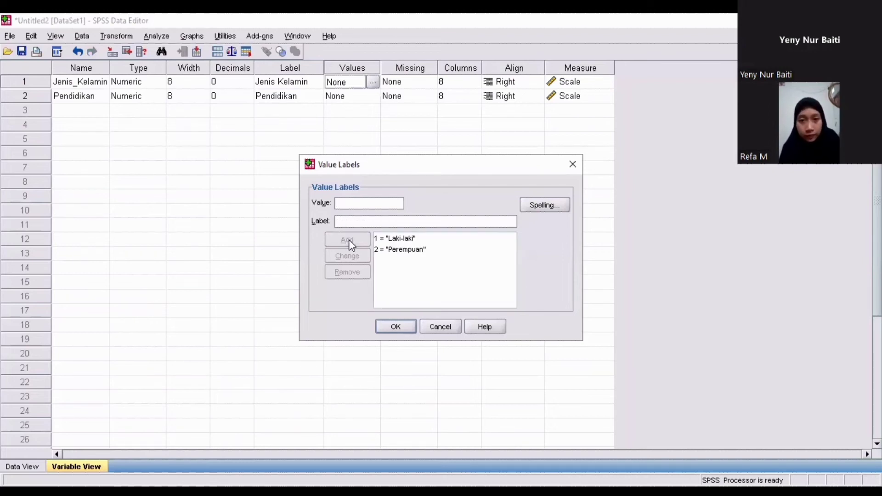
{"action": "left_click", "coordinate": [396, 326]}
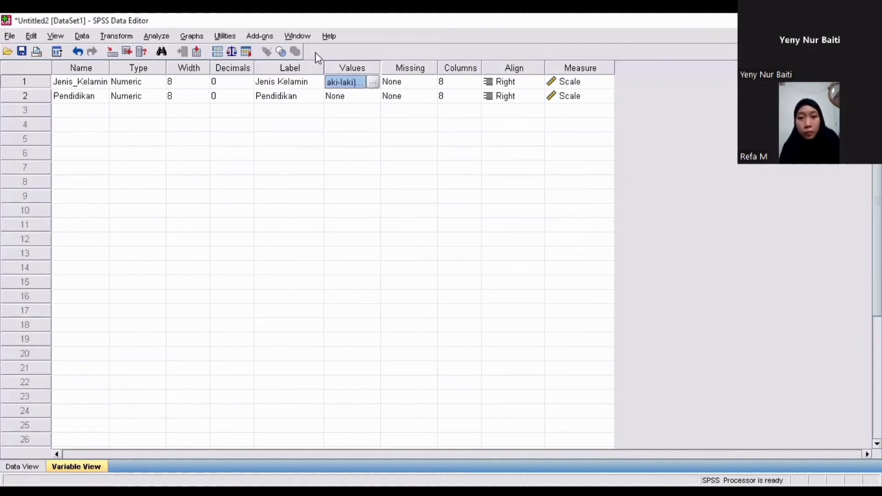
Step: Add value labels to Pendidikan that define 1 as SMA and 2 as Diploma
{"action": "left_click", "coordinate": [364, 102]}
{"action": "left_click", "coordinate": [372, 97]}
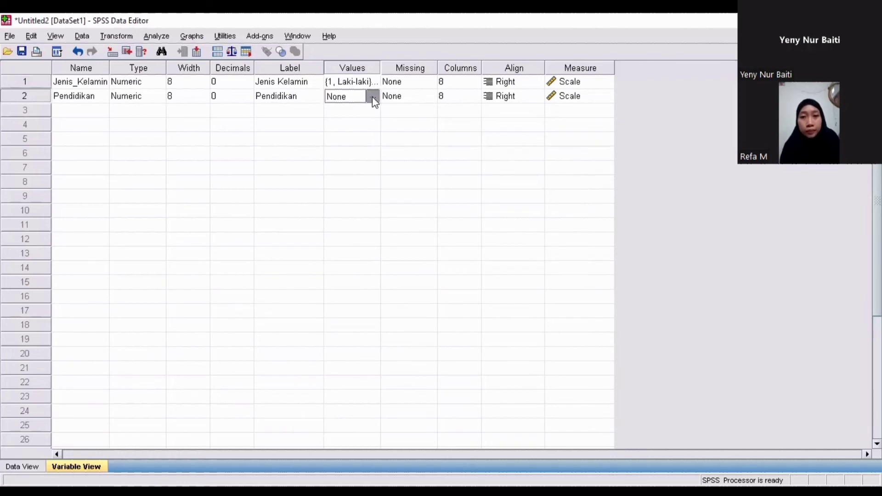
{"action": "type", "text": "1"}
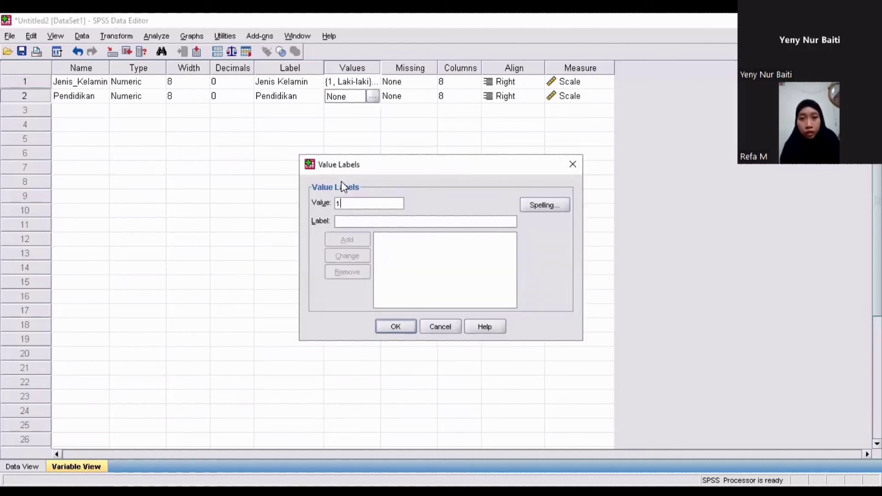
{"action": "left_click", "coordinate": [338, 223]}
{"action": "type", "text": "S"}
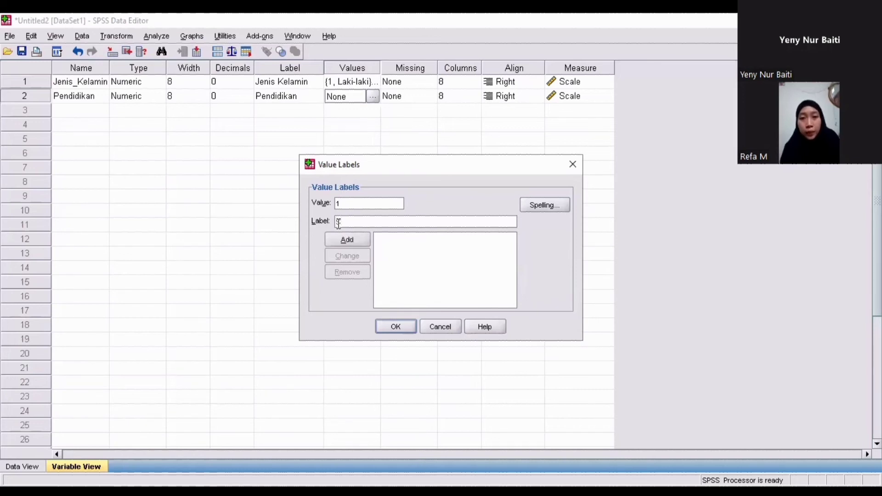
{"action": "type", "text": "MA"}
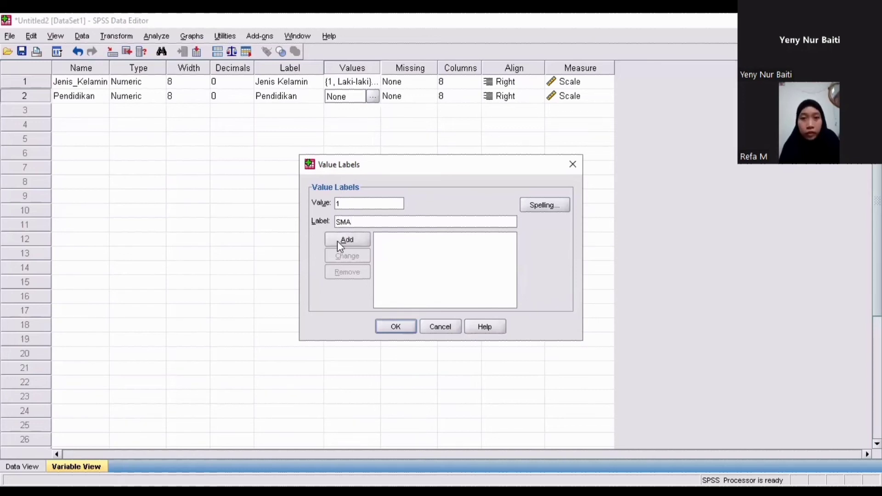
{"action": "left_click", "coordinate": [337, 241]}
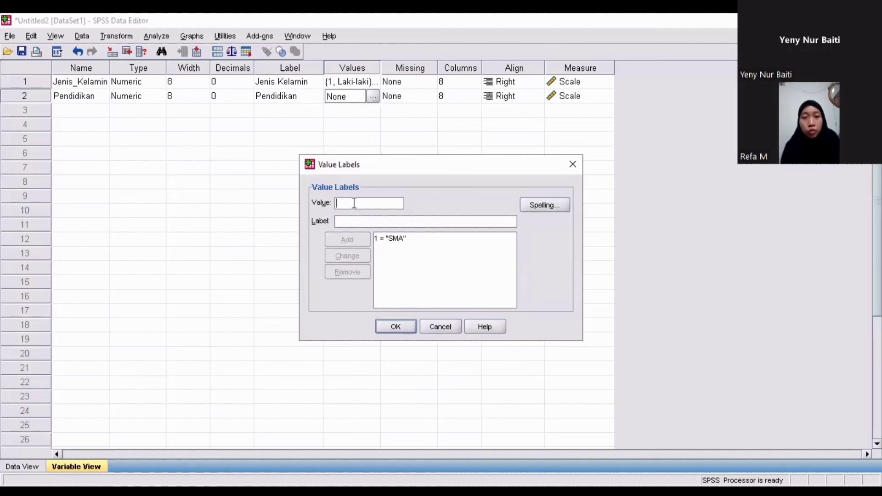
{"action": "type", "text": "2"}
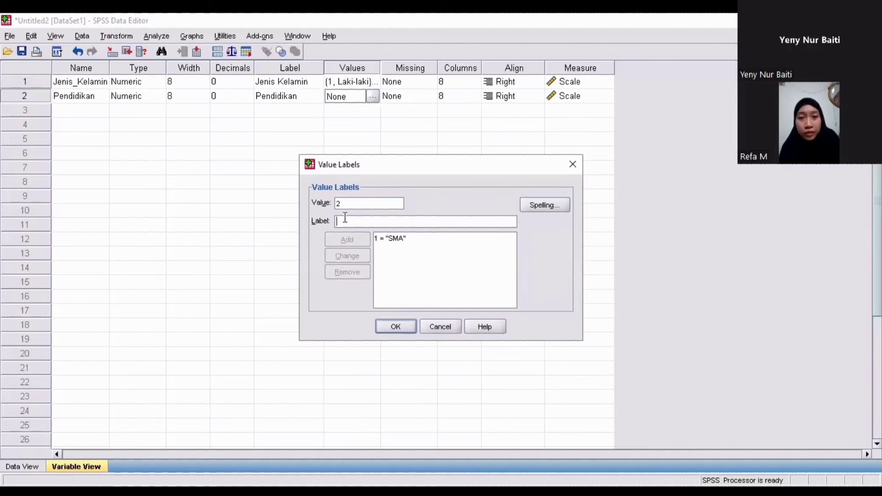
{"action": "type", "text": "Diploma"}
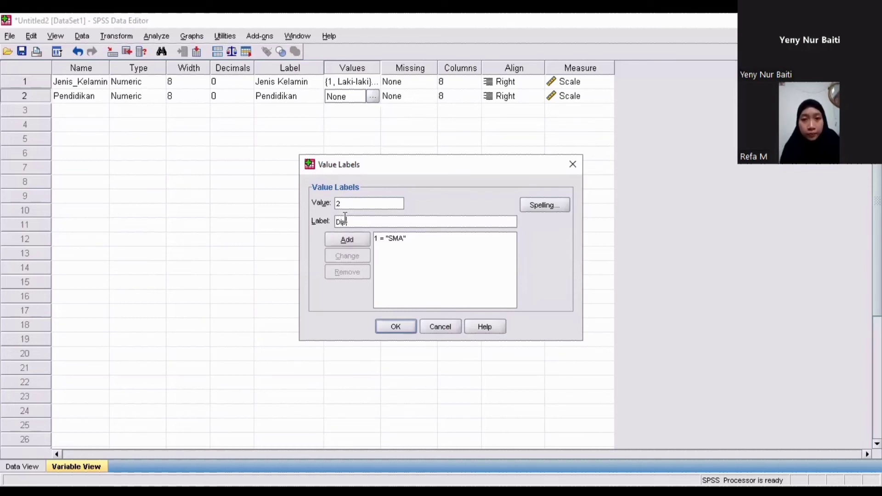
{"action": "left_click", "coordinate": [342, 238]}
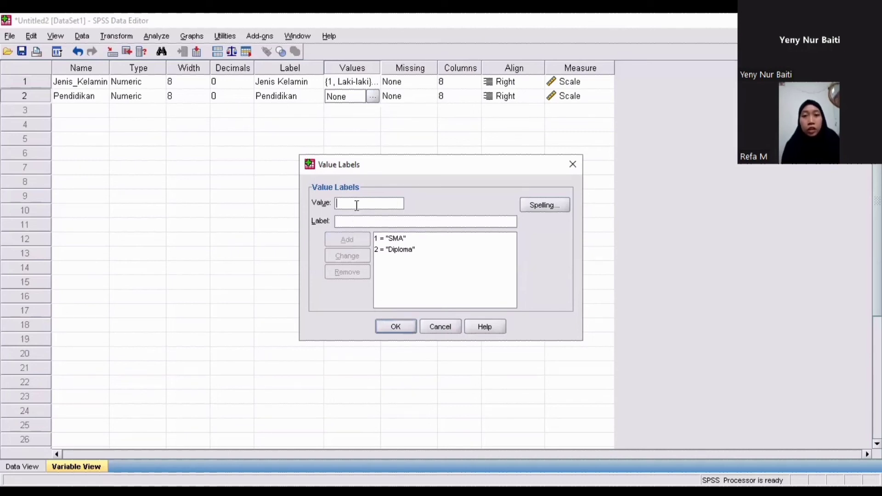
Step: Add value labels to Pendidikan that define 3 as S1 and 4 as S2, and apply the variable's value labels
{"action": "type", "text": "3"}
{"action": "left_click", "coordinate": [348, 222]}
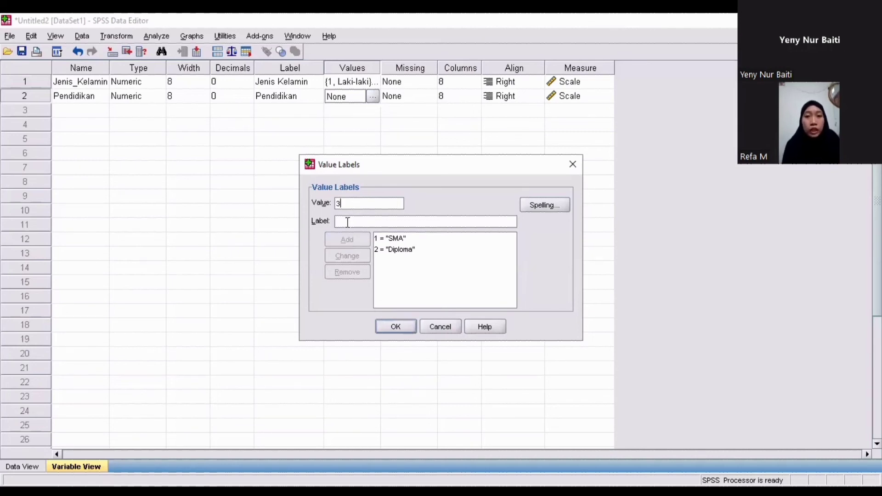
{"action": "type", "text": "S1"}
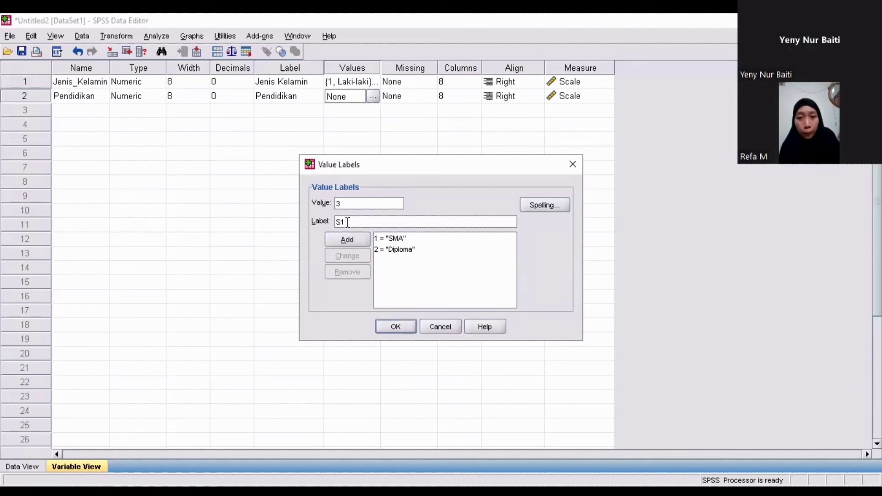
{"action": "left_click", "coordinate": [346, 240]}
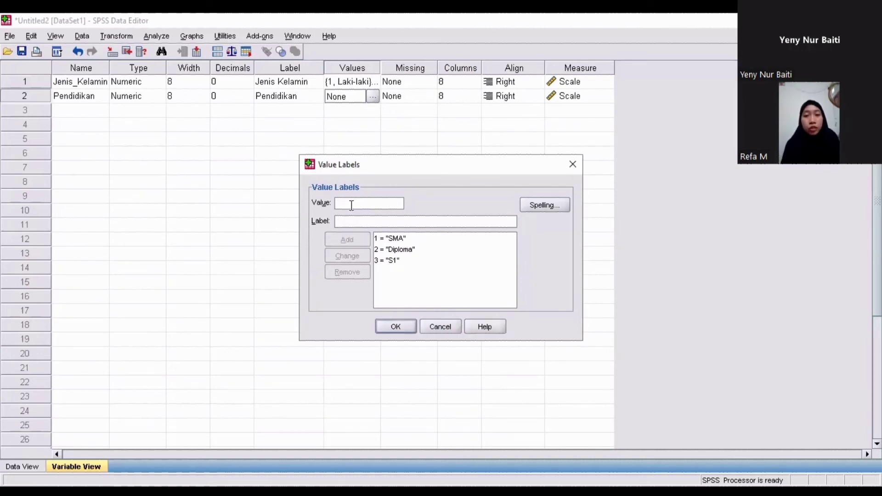
{"action": "type", "text": "4"}
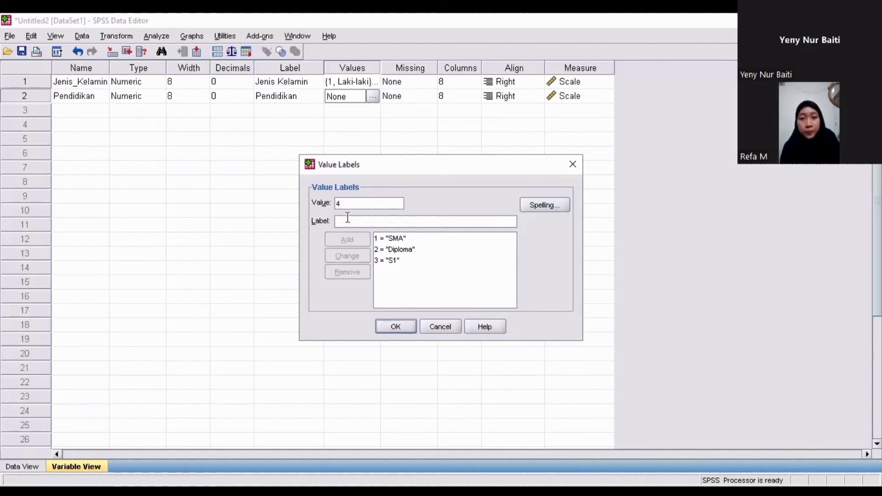
{"action": "left_click", "coordinate": [348, 222]}
{"action": "type", "text": "S2"}
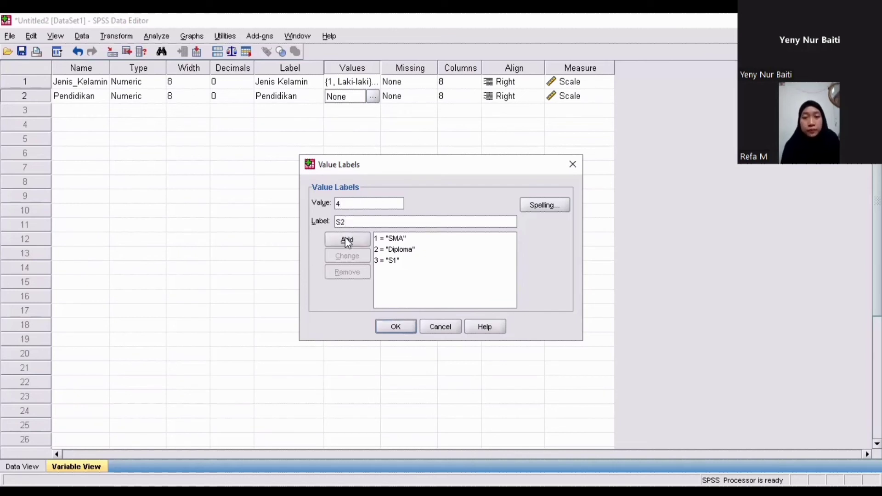
{"action": "left_click", "coordinate": [347, 241]}
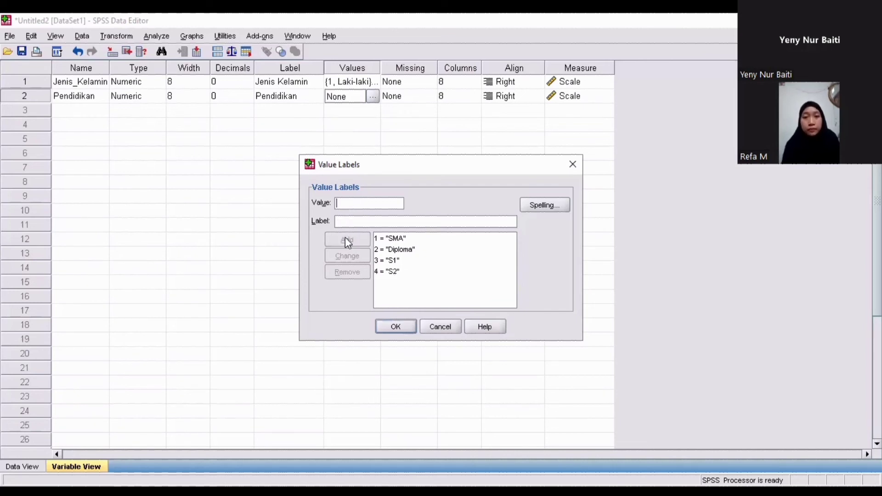
{"action": "left_click", "coordinate": [404, 329]}
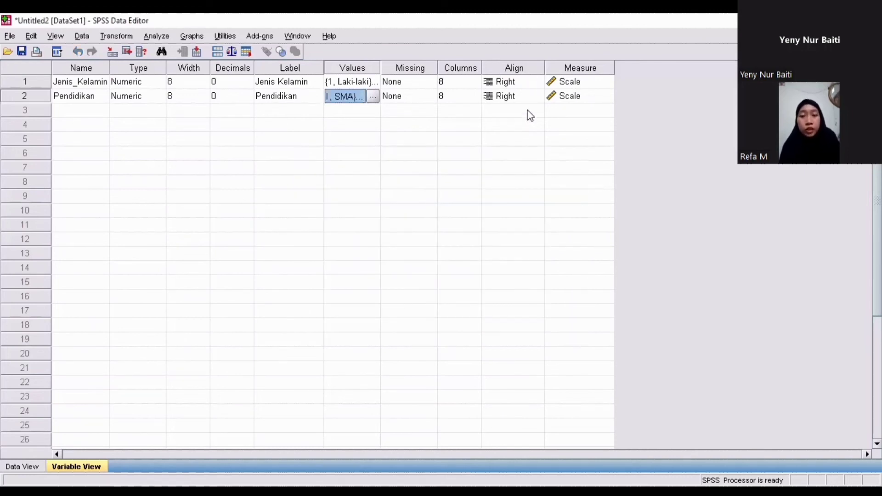
{"action": "left_click", "coordinate": [577, 83]}
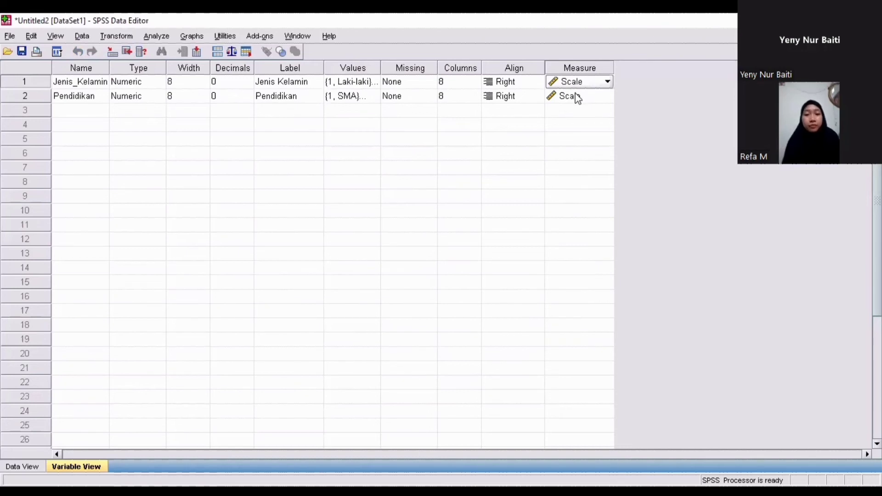
{"action": "left_click", "coordinate": [577, 96]}
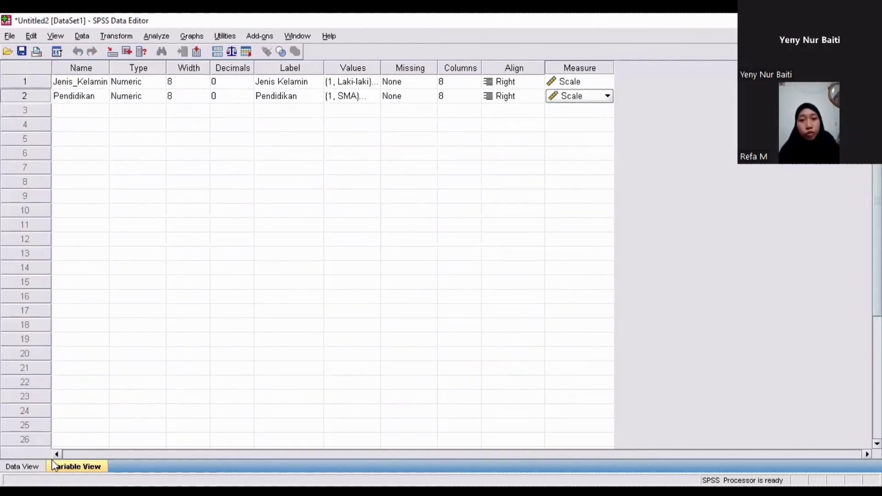
Step: Return to the data and set up a Crosstabs analysis with Jenis Kelamin in the rows and Pendidikan in the columns
{"action": "left_click", "coordinate": [36, 468]}
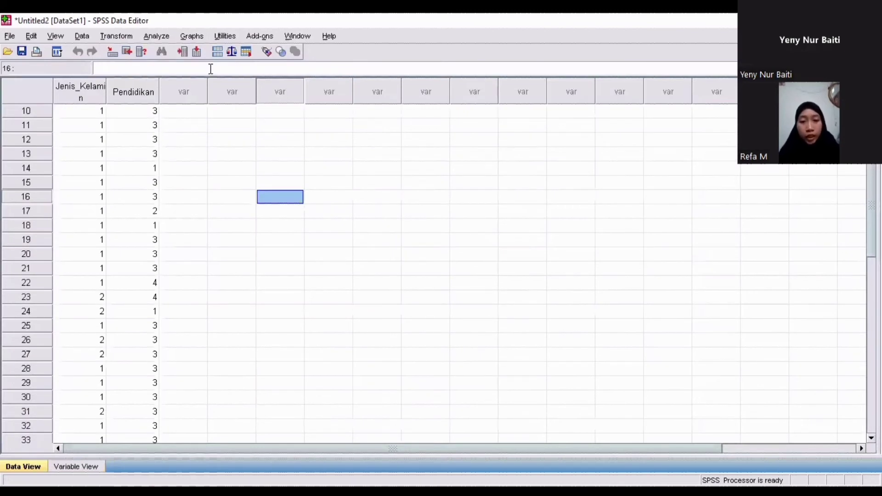
{"action": "left_click", "coordinate": [162, 35]}
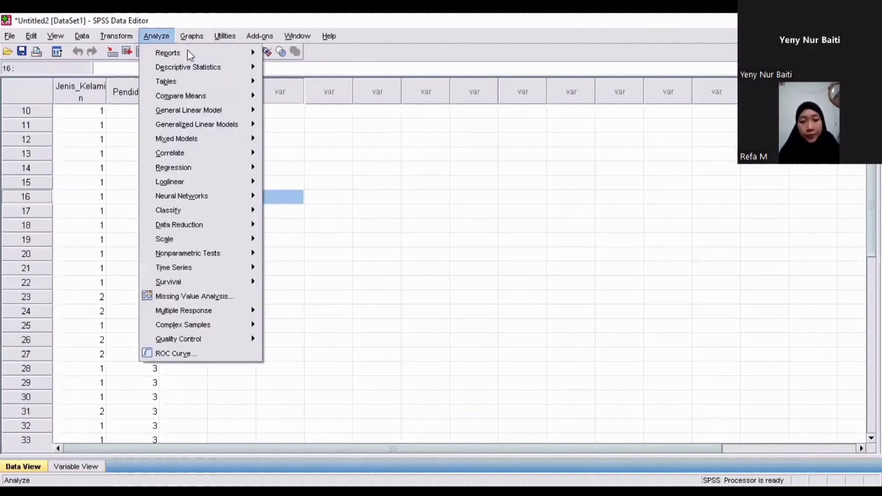
{"action": "mouse_move", "coordinate": [199, 68]}
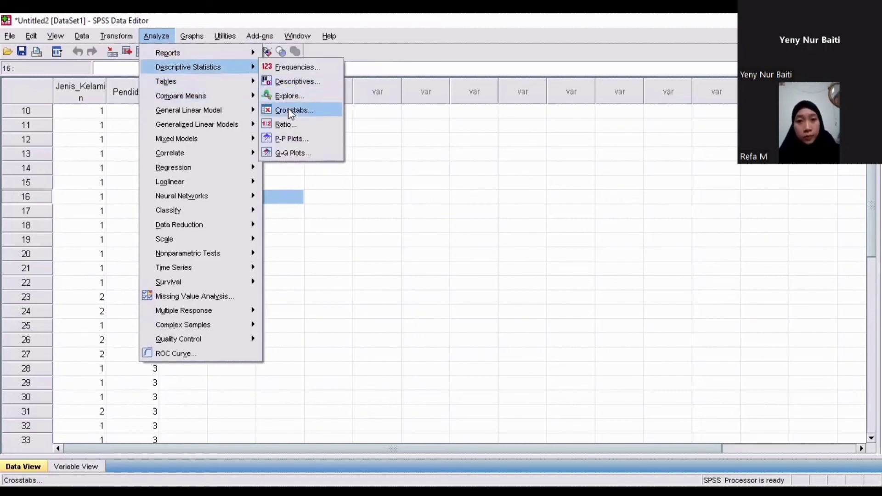
{"action": "left_click", "coordinate": [290, 110]}
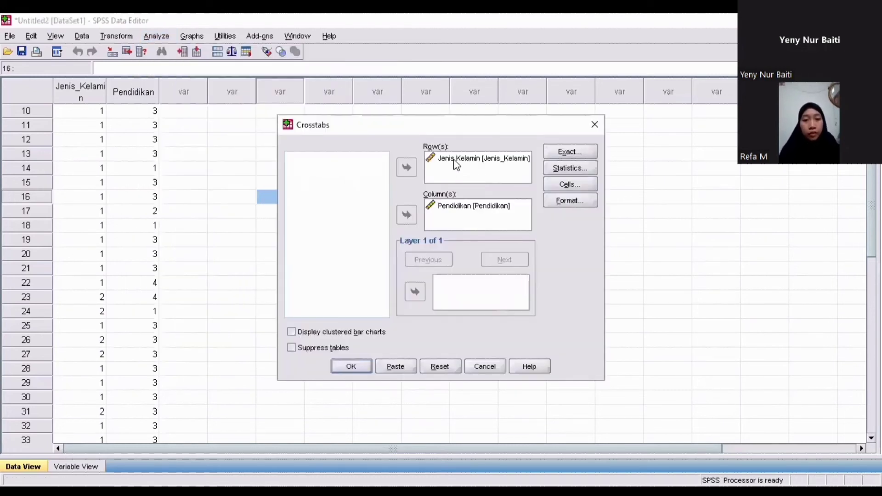
{"action": "left_click", "coordinate": [454, 160]}
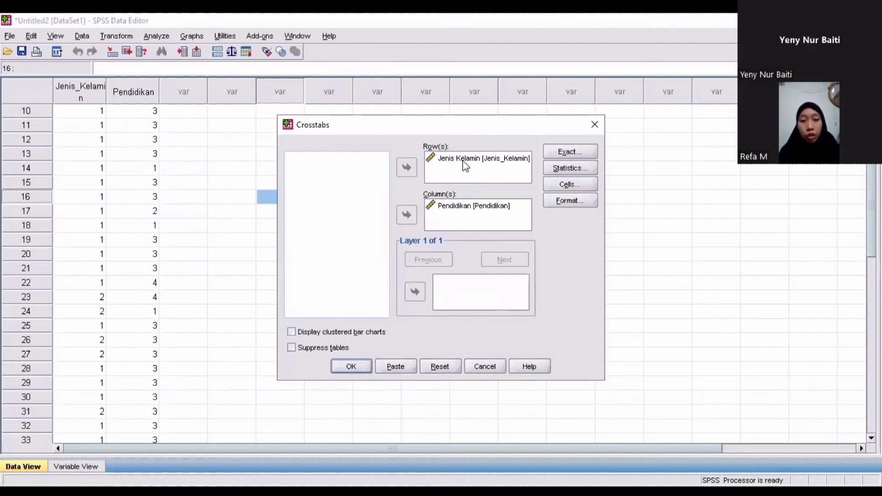
{"action": "left_click", "coordinate": [463, 160]}
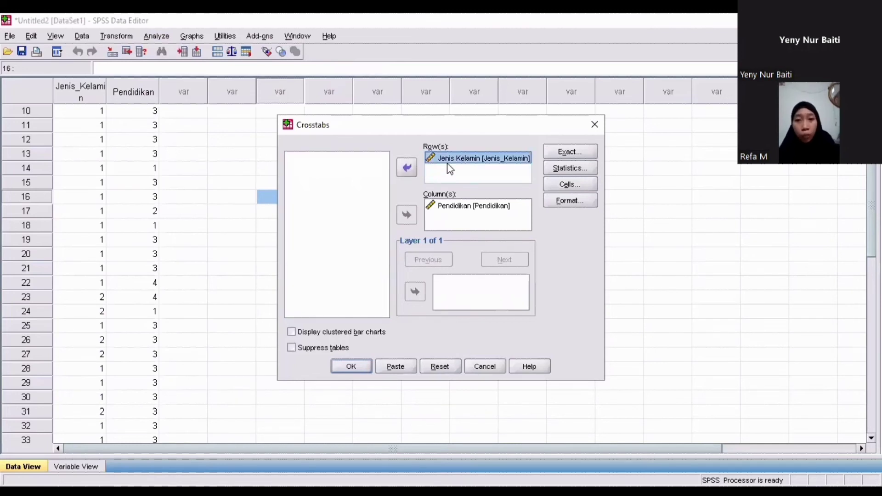
{"action": "left_click", "coordinate": [453, 207]}
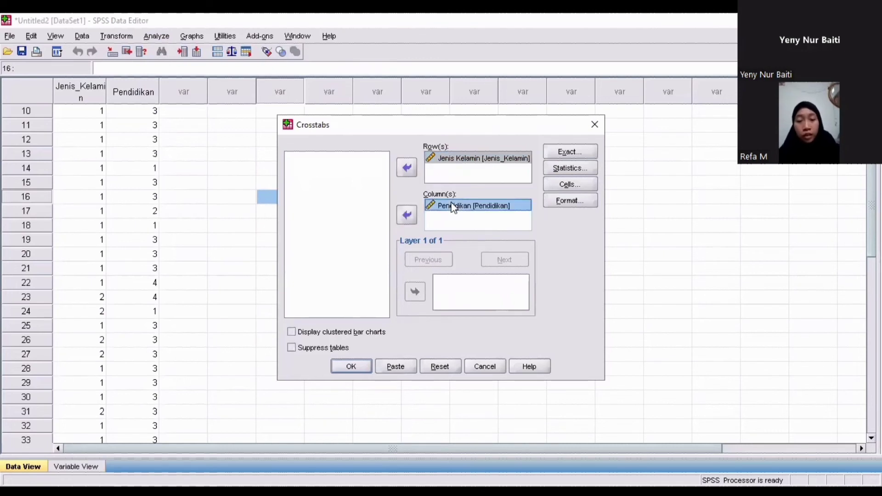
Step: Include the Chi-square statistic in the crosstab of Jenis Kelamin and Pendidikan and run the analysis
{"action": "left_click", "coordinate": [569, 169]}
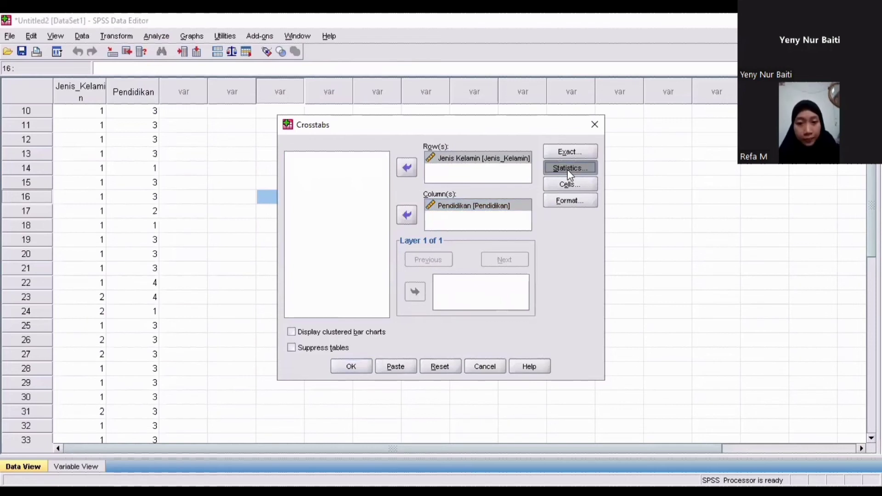
{"action": "left_click", "coordinate": [361, 162]}
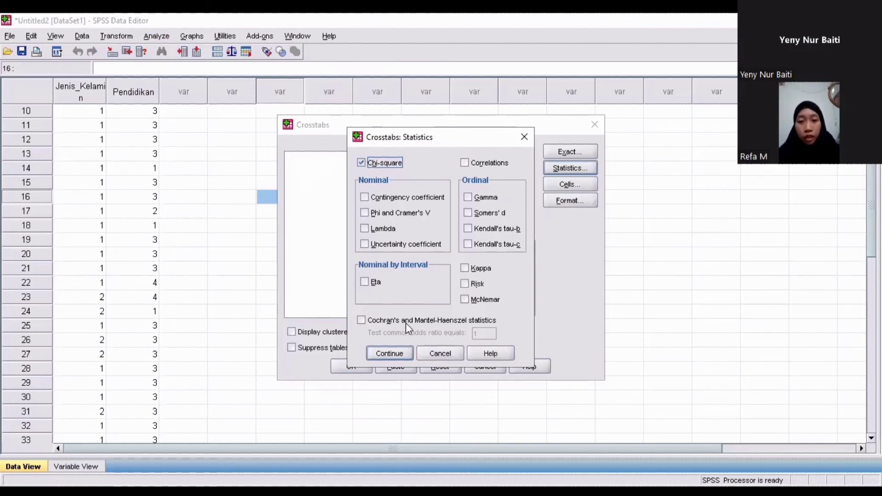
{"action": "left_click", "coordinate": [400, 353]}
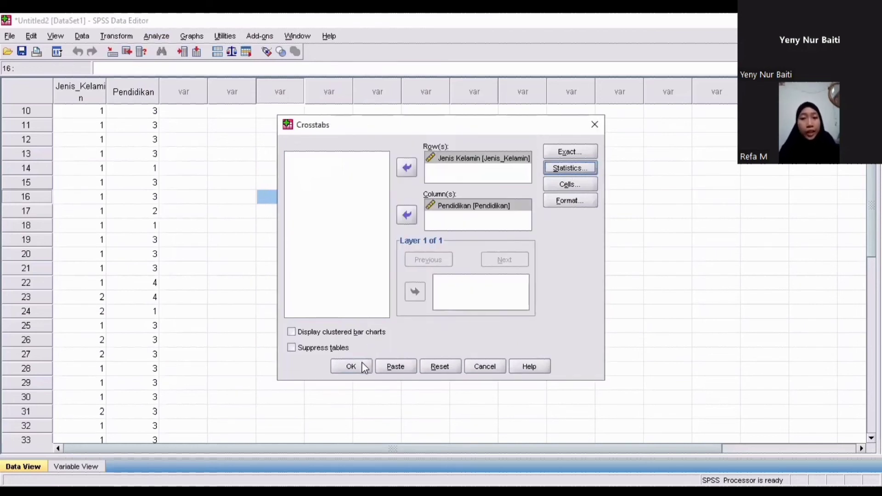
{"action": "left_click", "coordinate": [362, 362]}
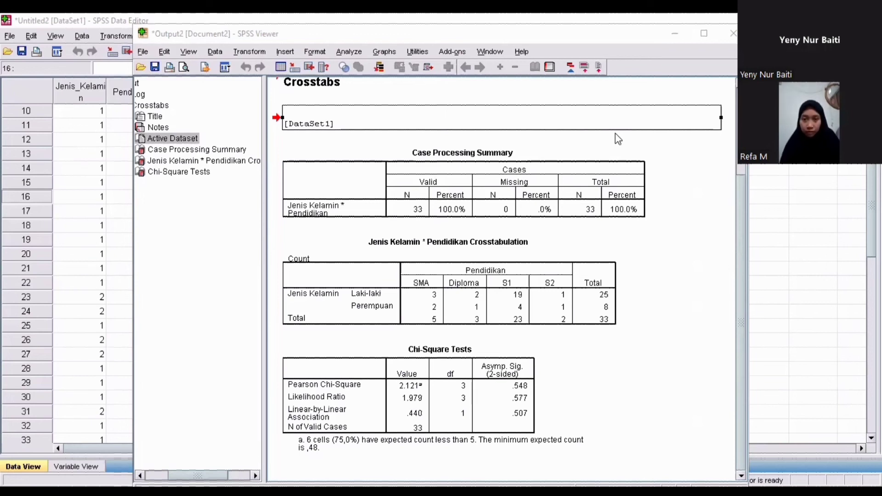
{"action": "left_click", "coordinate": [656, 291]}
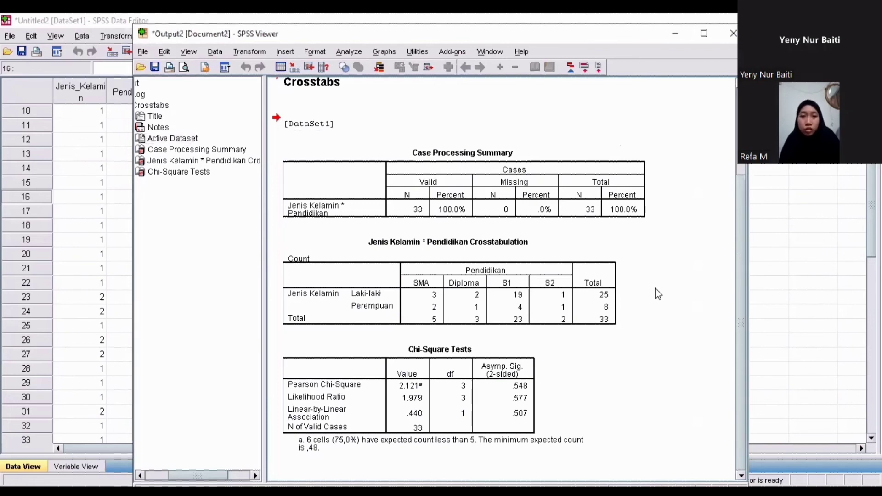